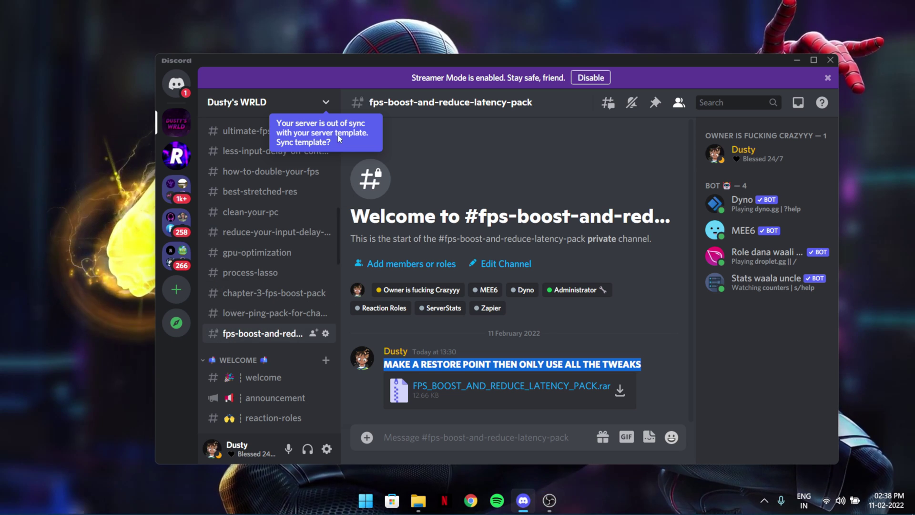
# Look through the lower-ping-pack-for-chapter-3 and chapter-3-fps-boost-pack channels of the server.
pyautogui.press('Escape')
pyautogui.scroll(3, 274, 281)
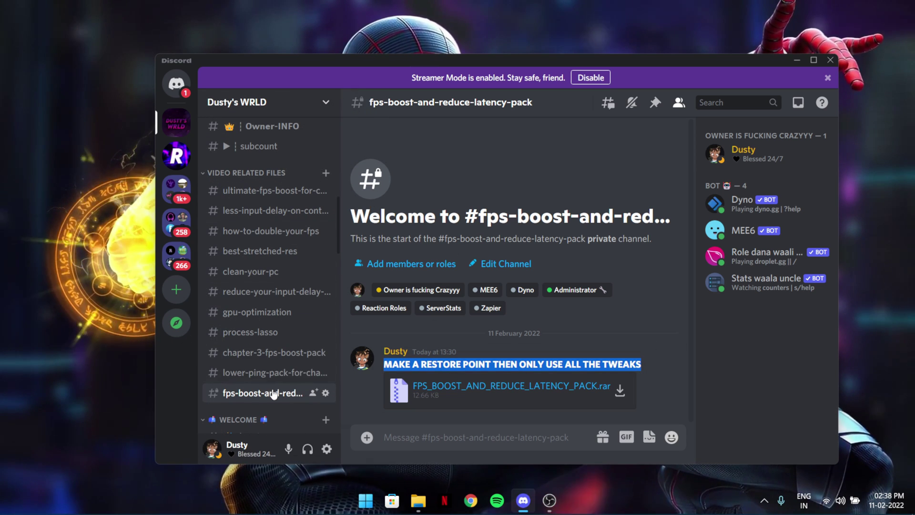
pyautogui.click(269, 371)
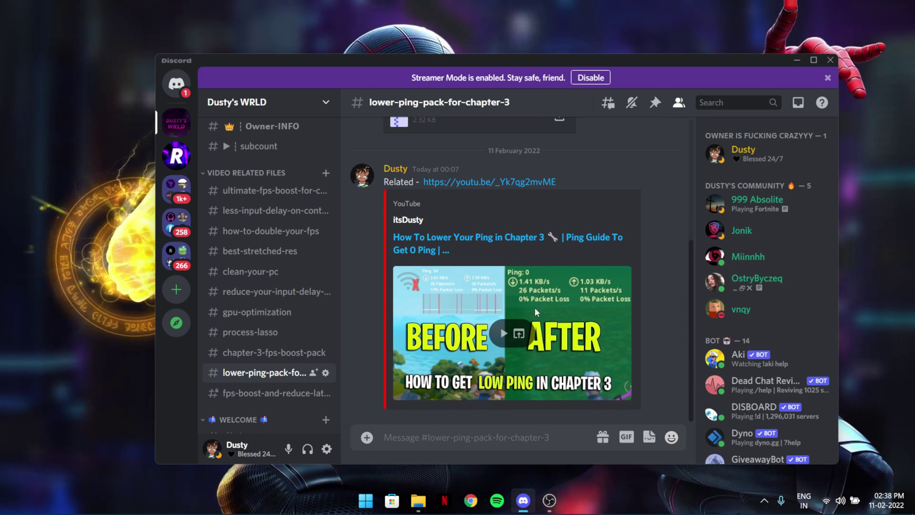
pyautogui.click(224, 352)
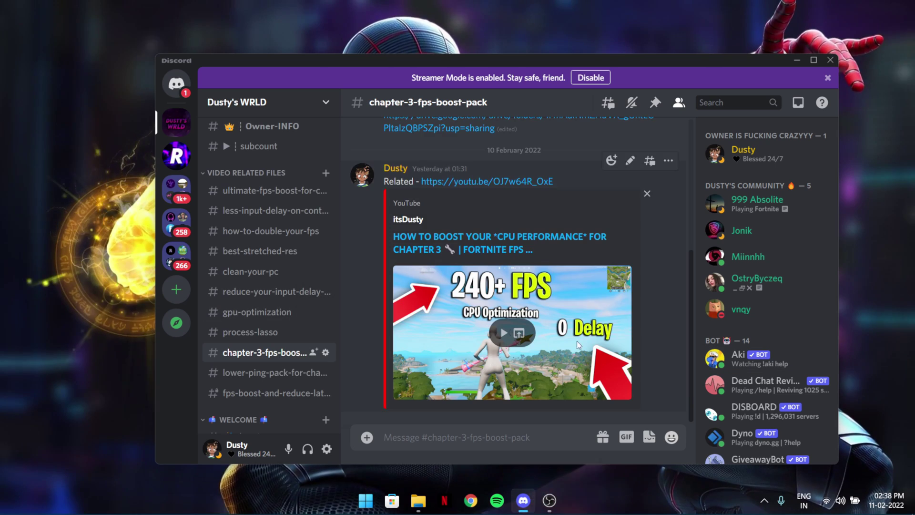
pyautogui.scroll(5, 302, 199)
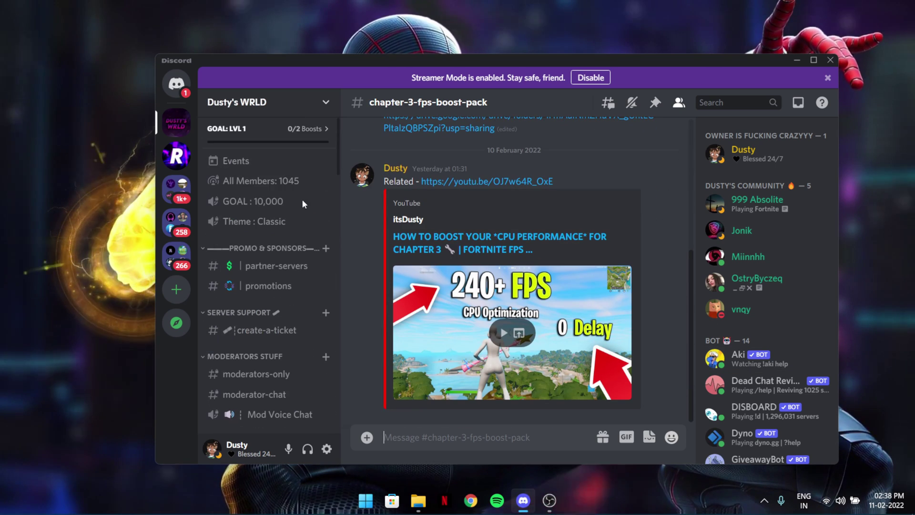
# Enter and quietly exit the All Members stage, and return to the fps-boost-and-reduce-latency-pack channel.
pyautogui.click(261, 185)
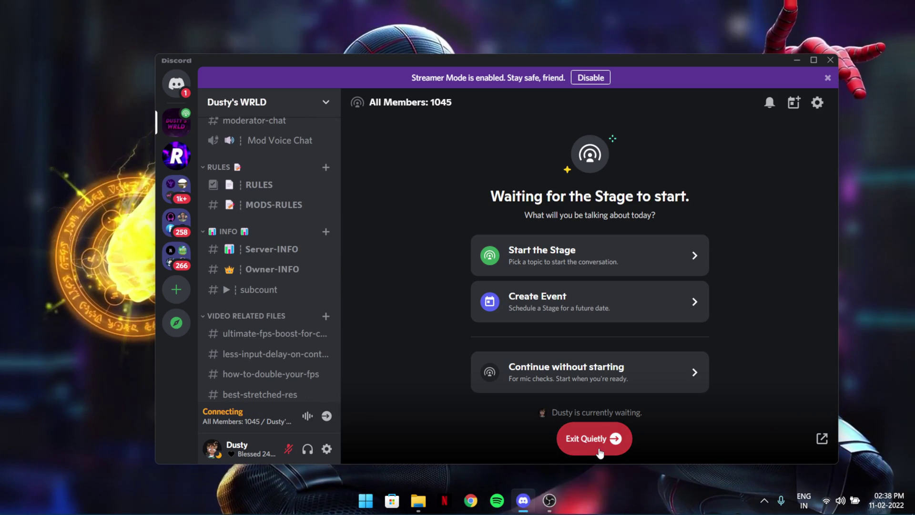
pyautogui.click(599, 452)
pyautogui.scroll(-3, 279, 285)
pyautogui.click(266, 276)
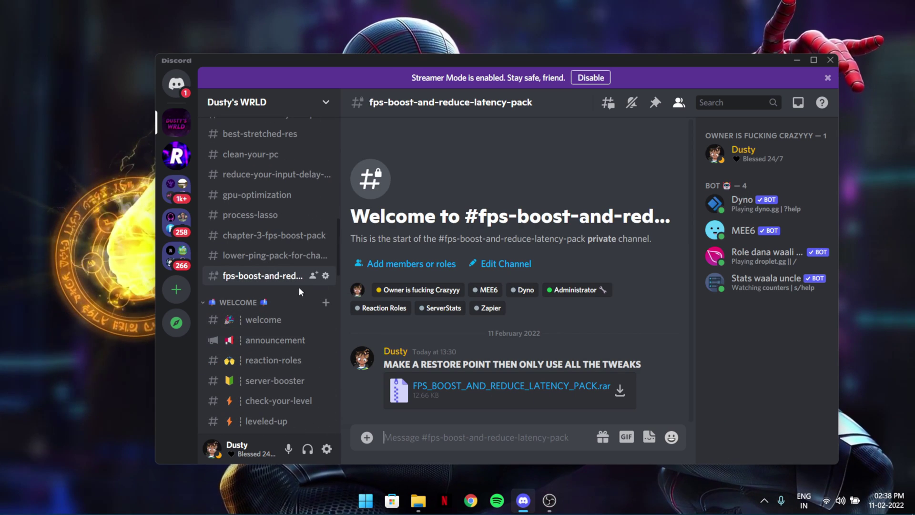
# Check the server's chat channel and go back to the fps-boost-and-reduce-latency-pack channel with the attached rar file.
pyautogui.scroll(2, 286, 301)
pyautogui.scroll(-5, 278, 381)
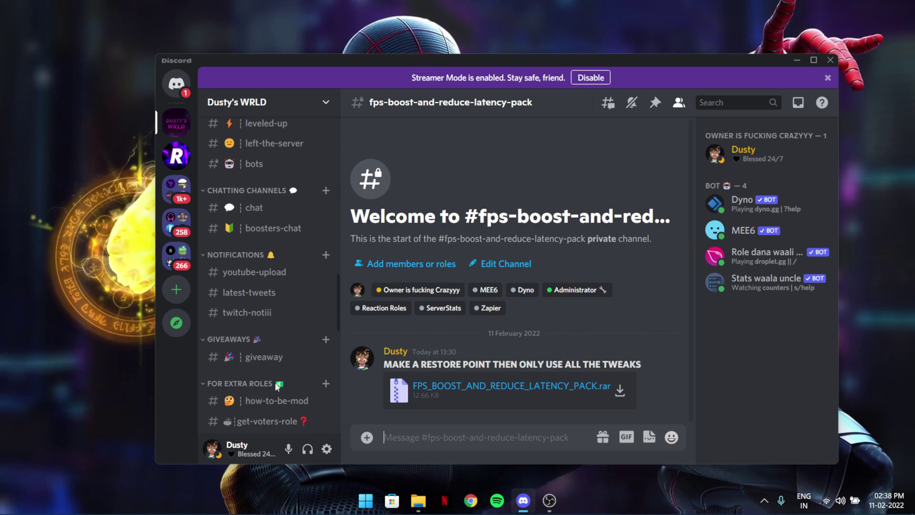
pyautogui.click(279, 208)
pyautogui.scroll(5, 255, 247)
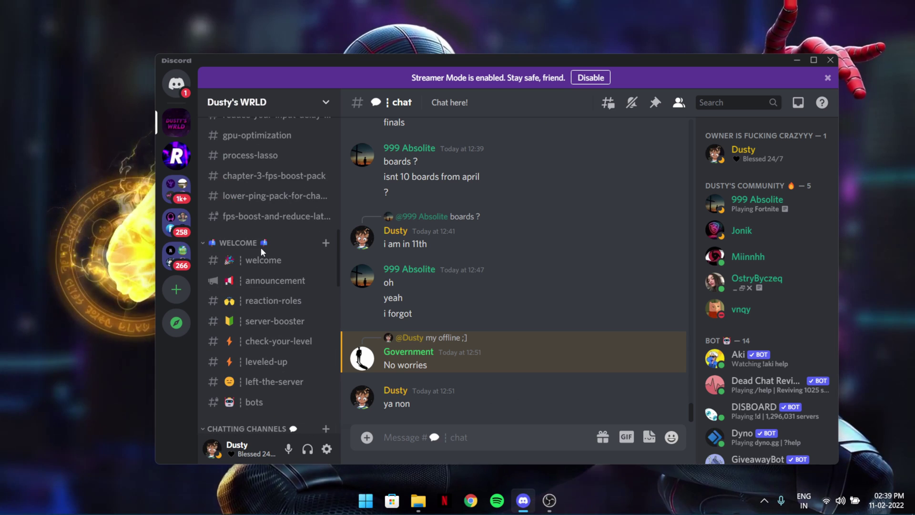
pyautogui.click(262, 216)
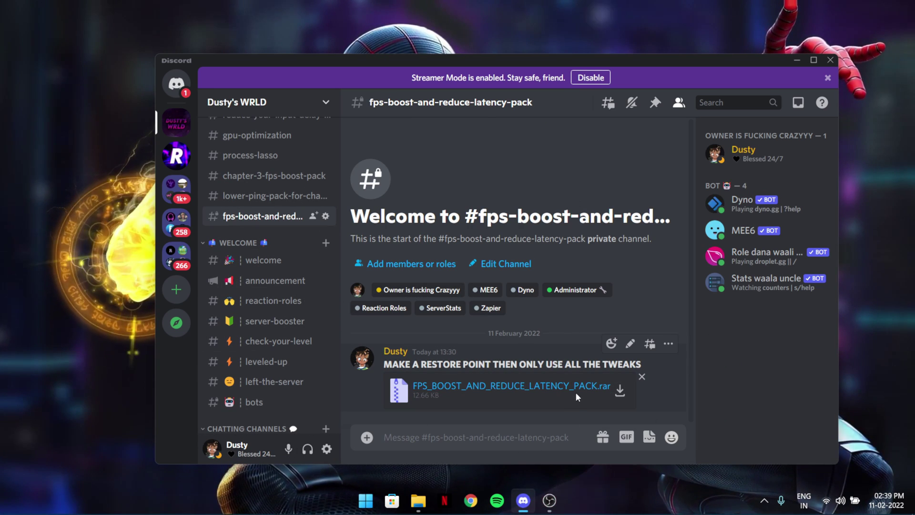
# Minimize Discord, switch to File Explorer and open the READ ME FIRST folder of the FPS BOOST AND REDUCE LATENCY PACK.
pyautogui.moveTo(580, 68); pyautogui.dragTo(587, 71)
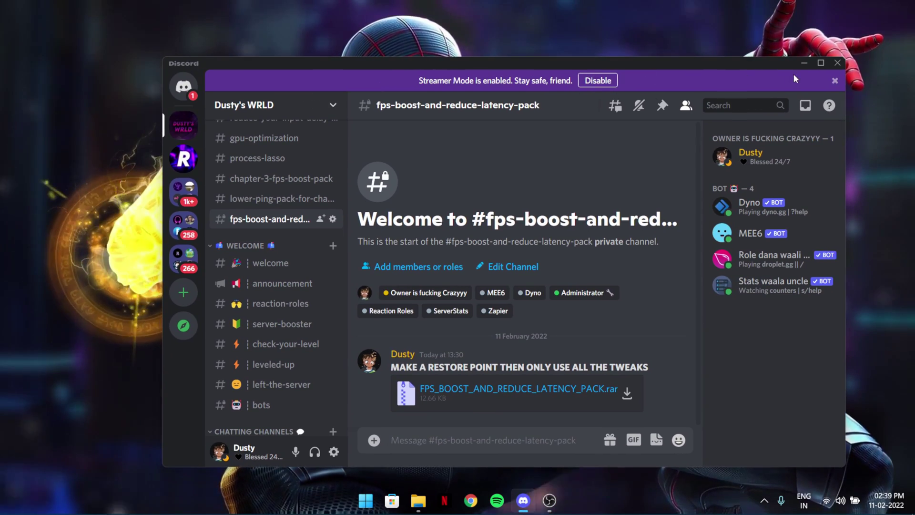
pyautogui.click(804, 67)
pyautogui.click(418, 500)
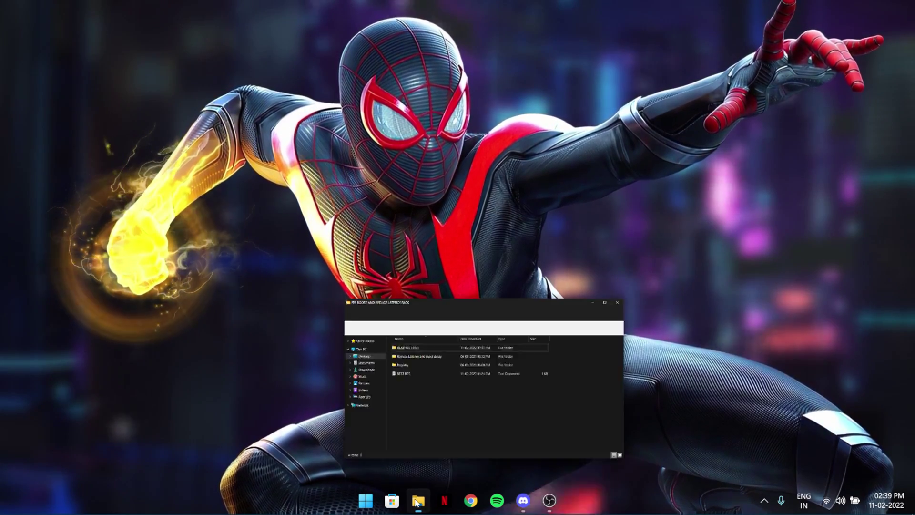
pyautogui.moveTo(762, 75); pyautogui.dragTo(673, 77)
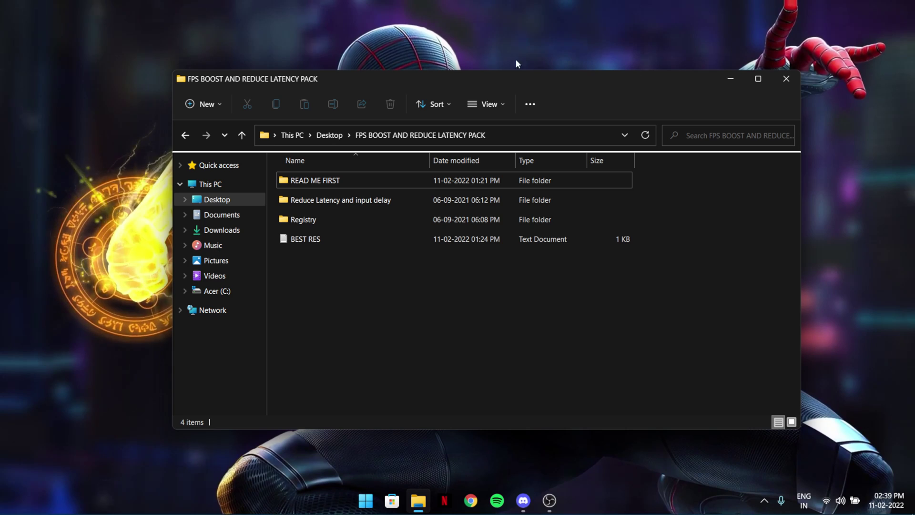
pyautogui.doubleClick(372, 183)
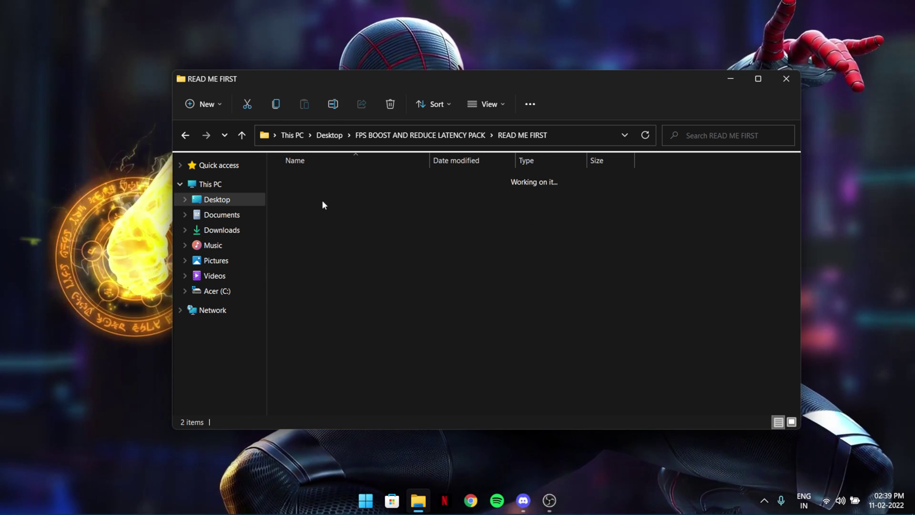
# Open the IMPORTANT text document, read its notes on restore points, the Discord link and Twitter help, and close it.
pyautogui.click(501, 184)
pyautogui.doubleClick(502, 185)
pyautogui.moveTo(463, 103); pyautogui.dragTo(153, 111)
pyautogui.click(235, 128)
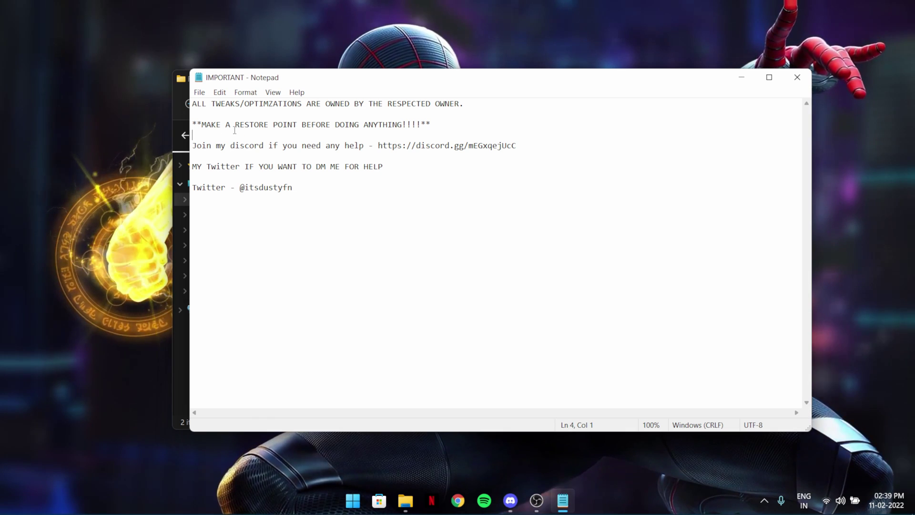
pyautogui.doubleClick(251, 125)
pyautogui.click(574, 145)
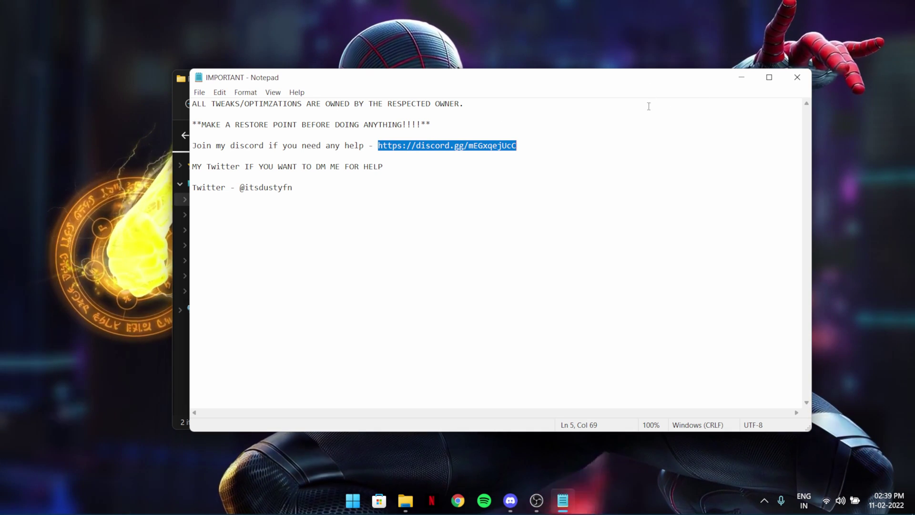
pyautogui.moveTo(412, 125); pyautogui.dragTo(175, 120)
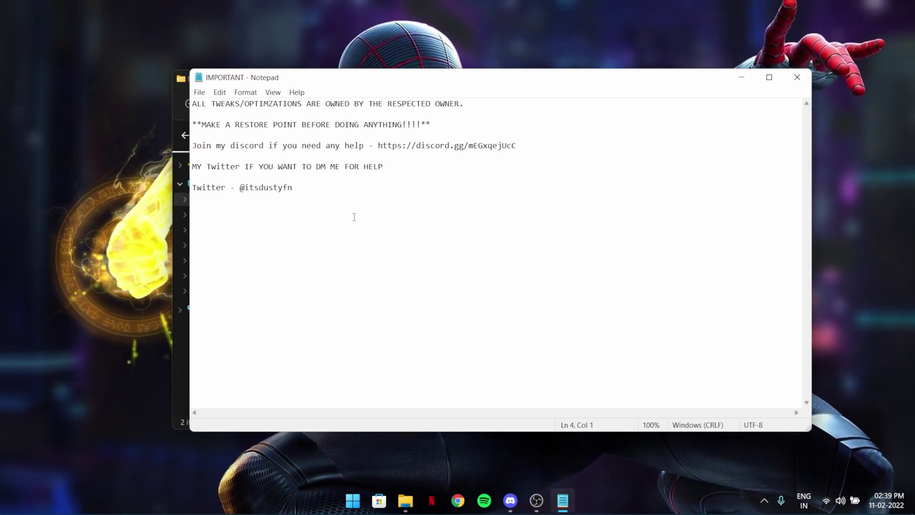
pyautogui.moveTo(618, 81); pyautogui.dragTo(581, 89)
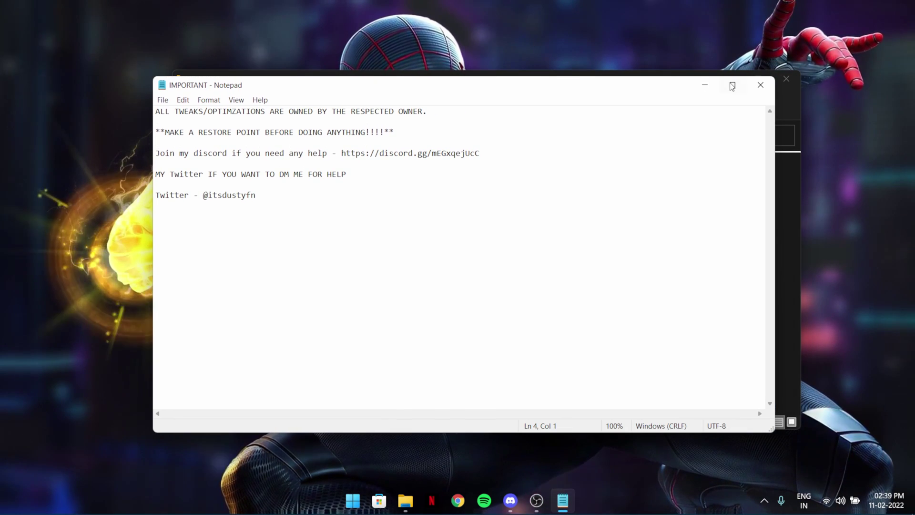
pyautogui.click(761, 85)
# Try to create a system restore point with the description "owewekj" through the Restore Point shortcut.
pyautogui.click(325, 210)
pyautogui.click(513, 199)
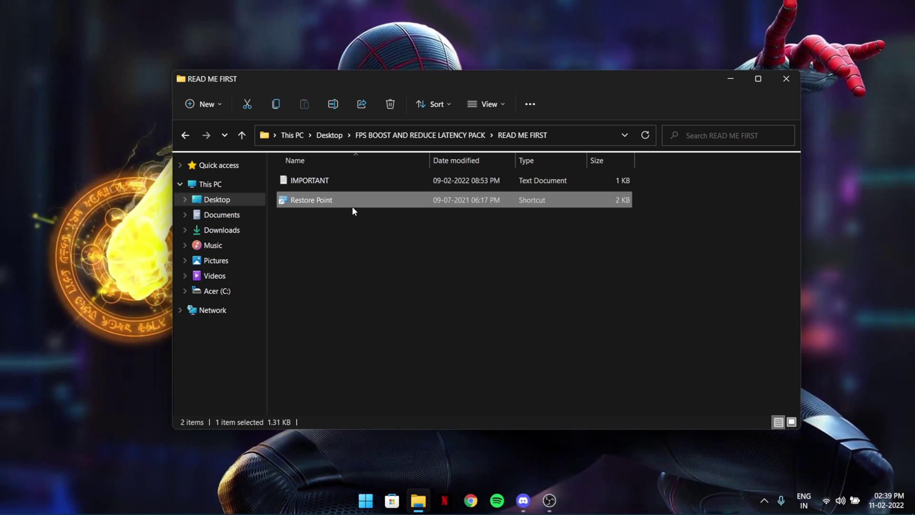
pyautogui.doubleClick(302, 203)
pyautogui.moveTo(278, 104); pyautogui.dragTo(518, 129)
pyautogui.click(547, 342)
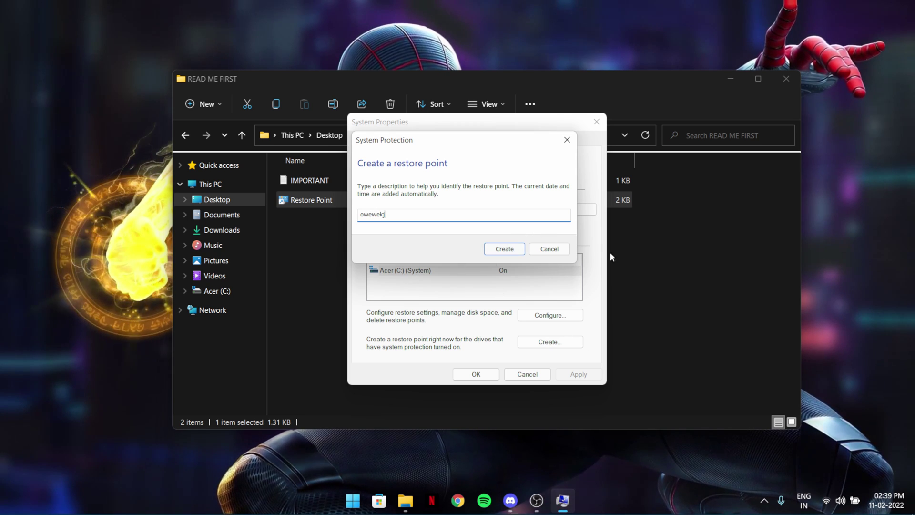
pyautogui.click(548, 247)
pyautogui.click(596, 122)
pyautogui.click(692, 337)
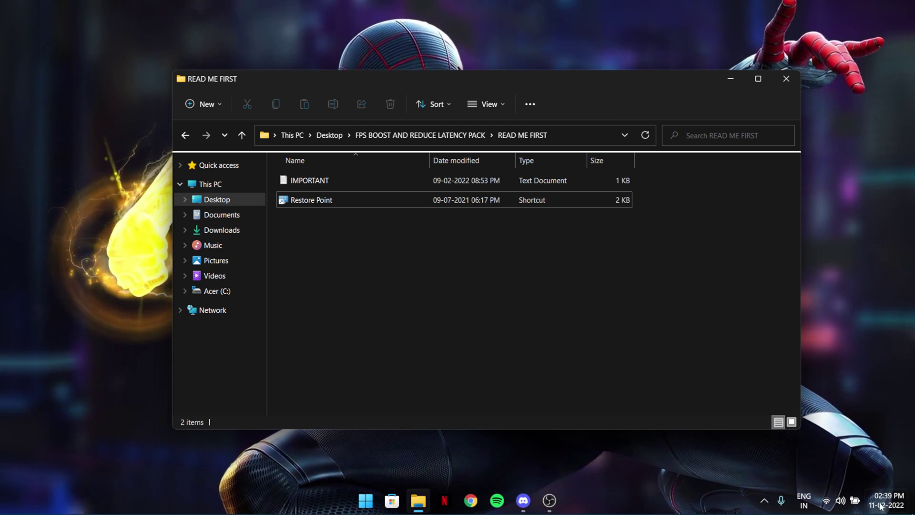
# Go back to the pack folder, open Reduce Latency and input delay, and launch the TimerResolution application.
pyautogui.click(441, 137)
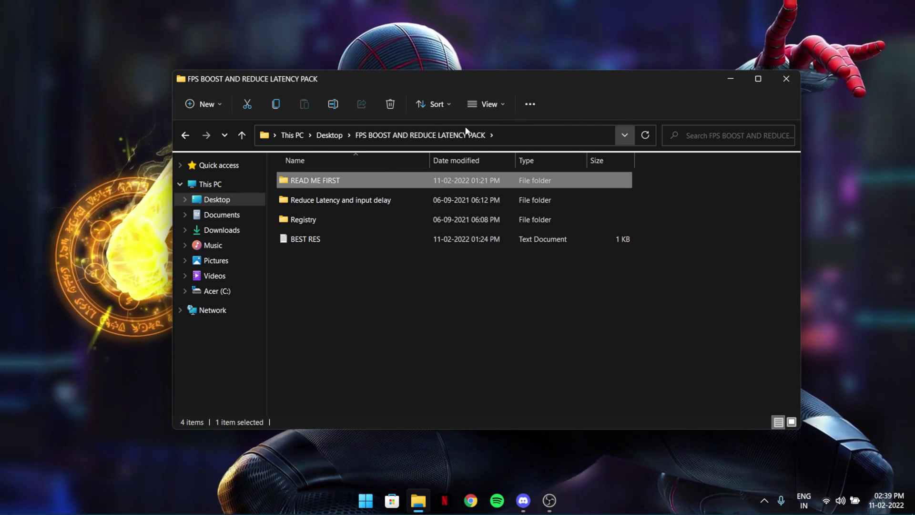
pyautogui.click(305, 200)
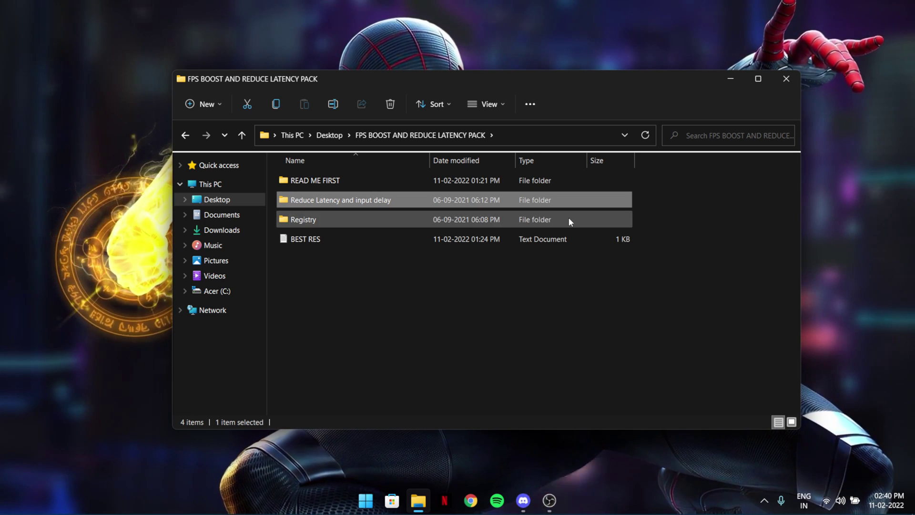
pyautogui.doubleClick(506, 202)
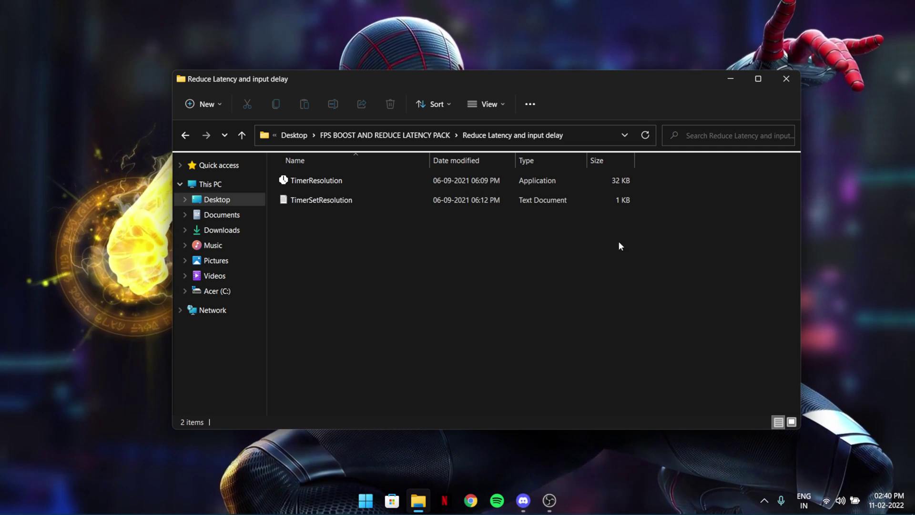
pyautogui.doubleClick(565, 180)
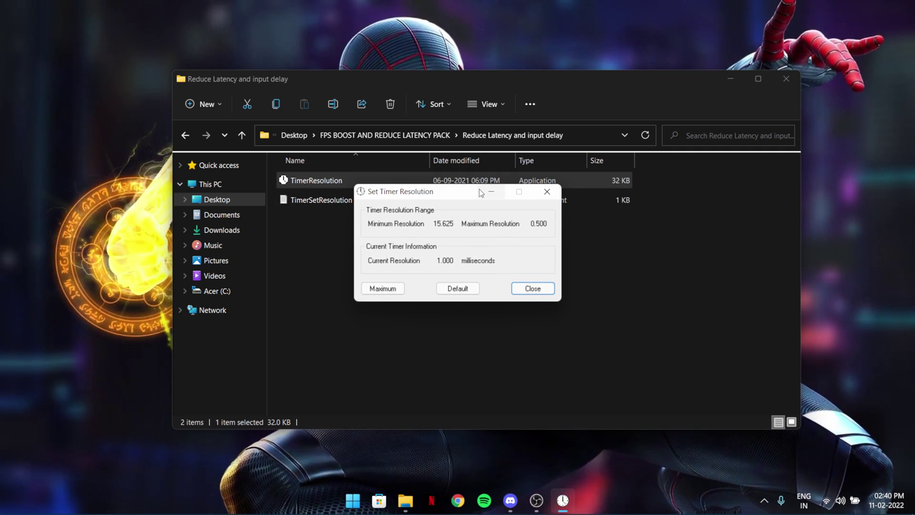
# Minimize the folder window and set the timer to its maximum resolution of 0.500 milliseconds.
pyautogui.moveTo(447, 196); pyautogui.dragTo(452, 179)
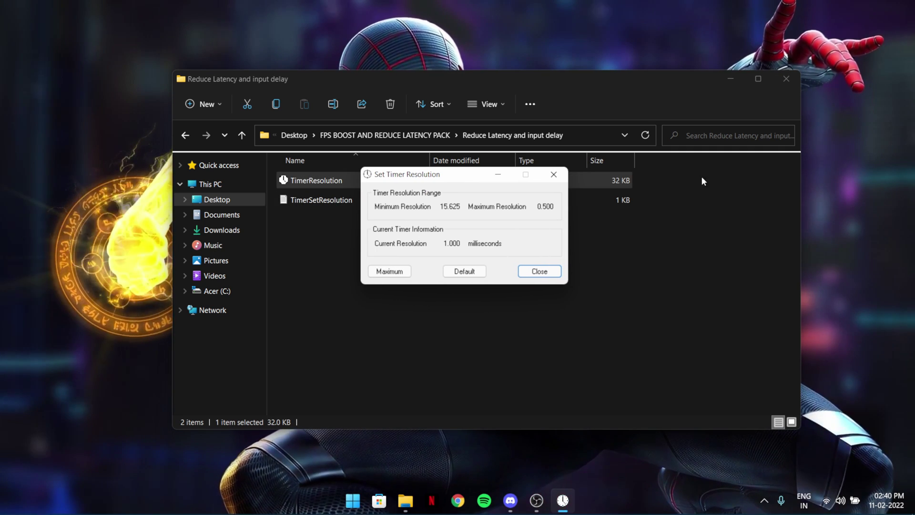
pyautogui.click(682, 81)
pyautogui.click(730, 78)
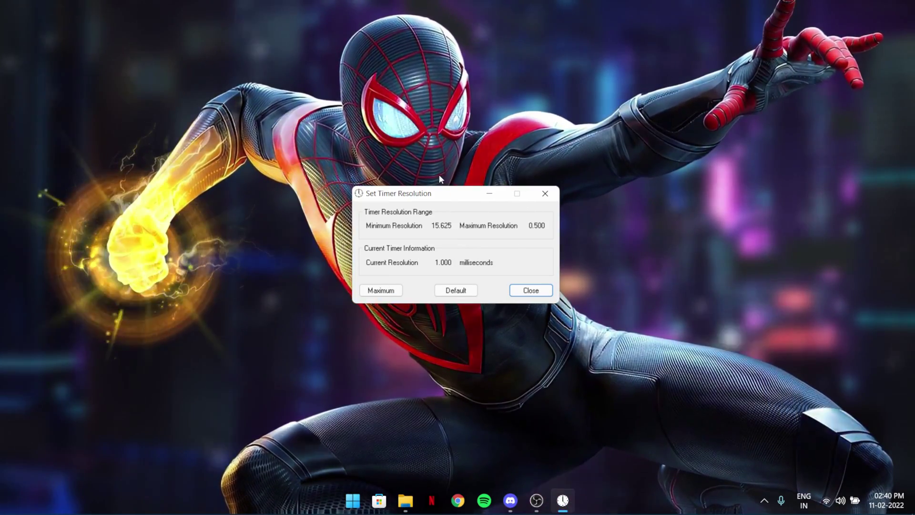
pyautogui.moveTo(465, 176); pyautogui.dragTo(436, 184)
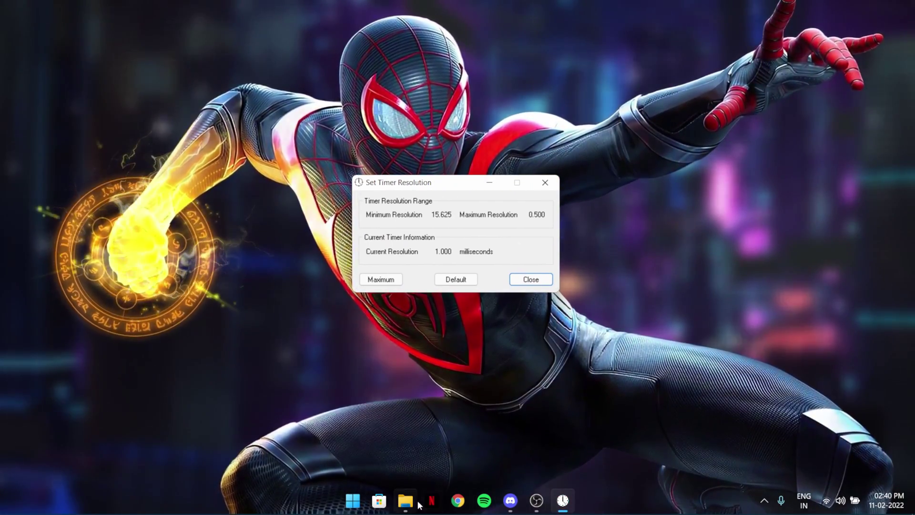
pyautogui.hotkey('alt', 'Tab')
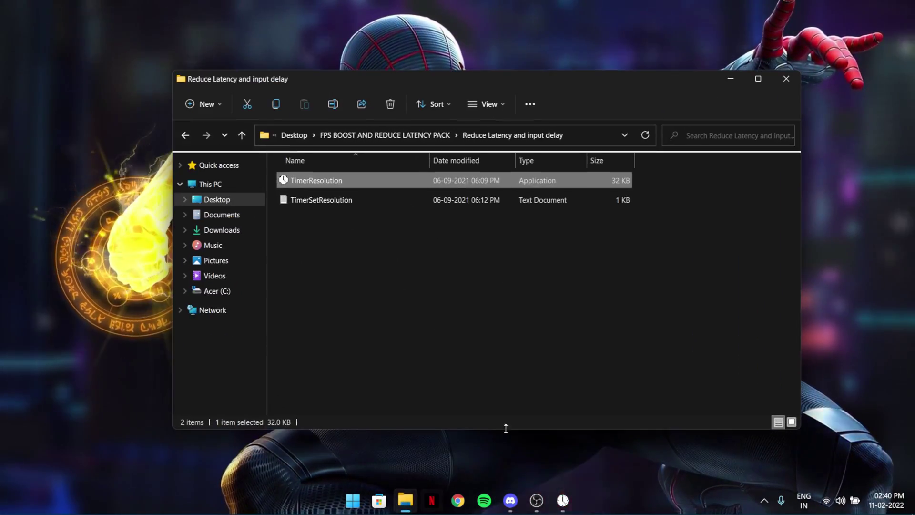
pyautogui.click(730, 79)
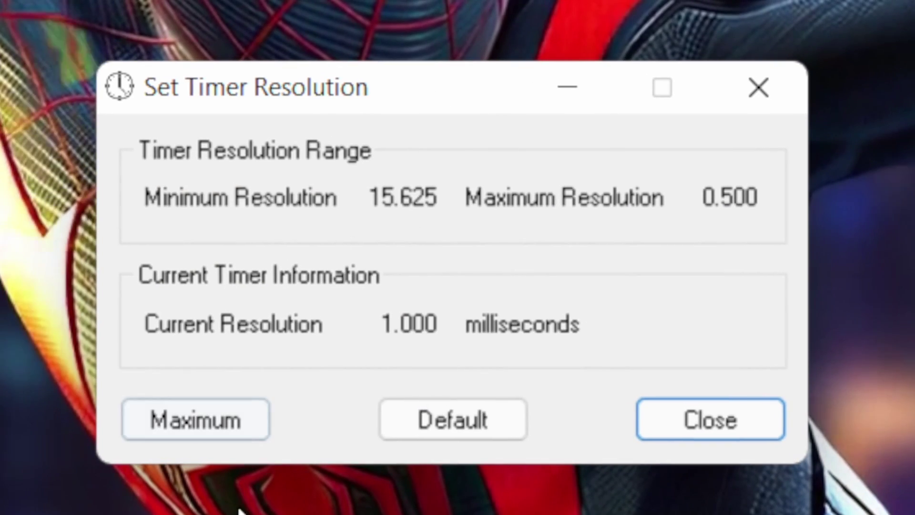
pyautogui.click(173, 436)
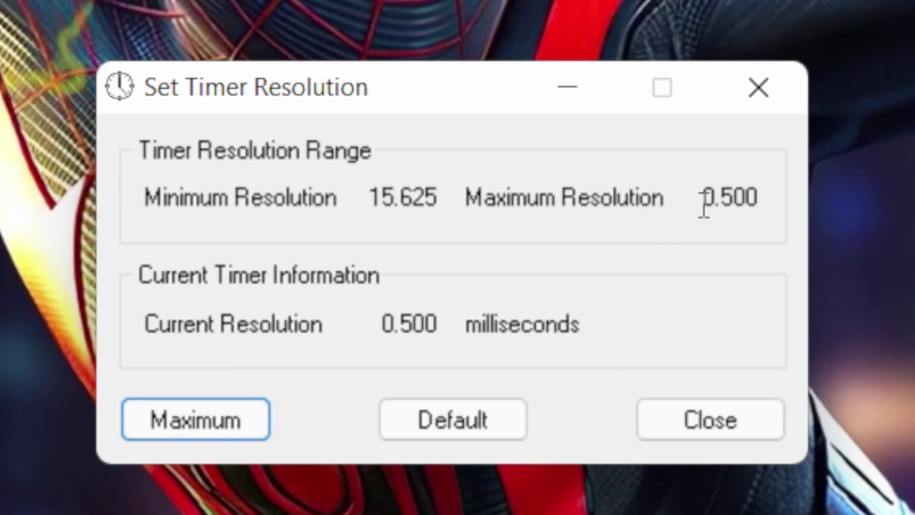
# Highlight the Current Resolution value to check it against the maximum resolution.
pyautogui.moveTo(378, 336); pyautogui.dragTo(437, 328)
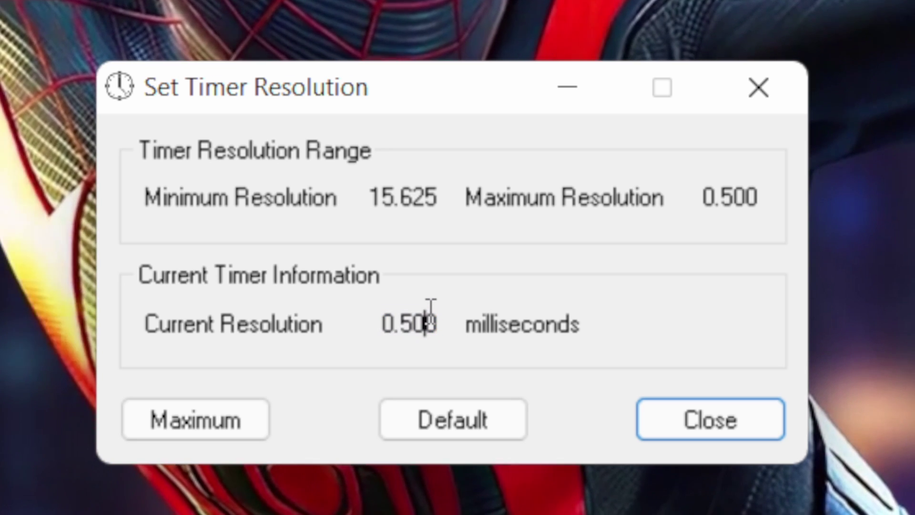
pyautogui.moveTo(389, 340); pyautogui.dragTo(484, 334)
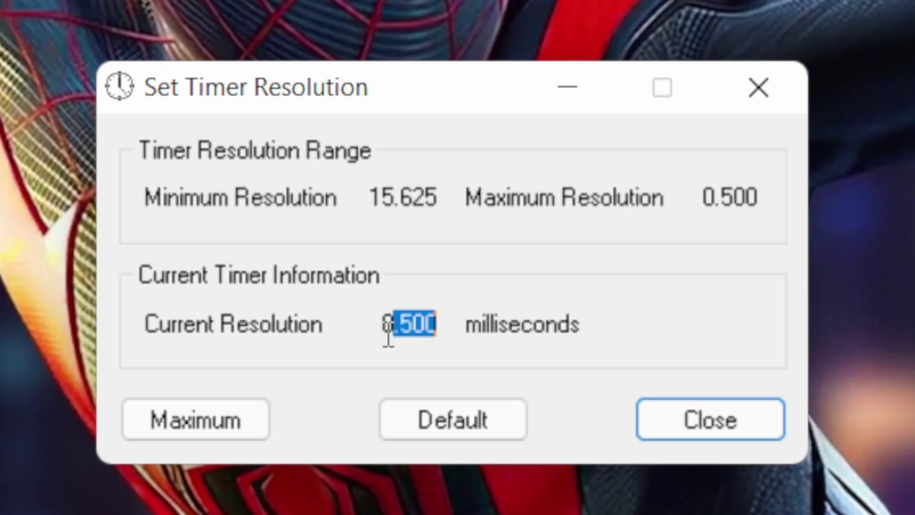
pyautogui.doubleClick(404, 327)
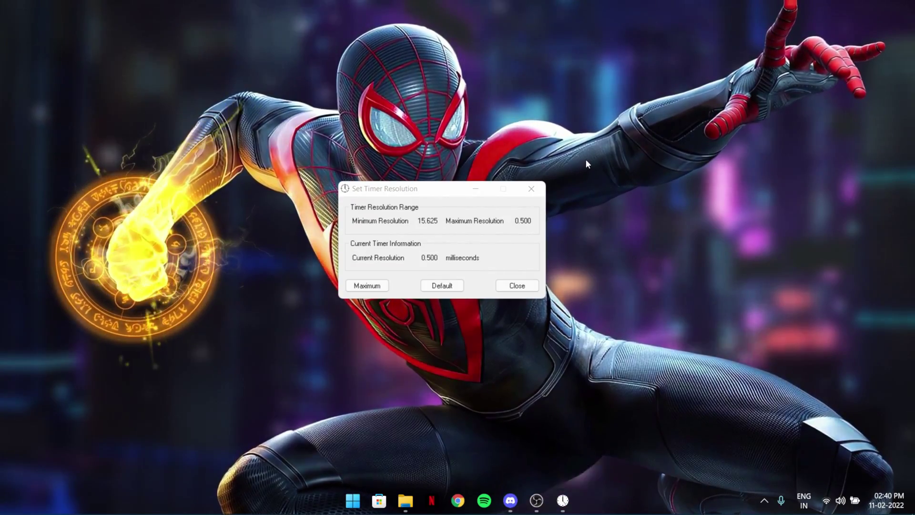
# Search for cmd, run Command Prompt as administrator, and move its window toward the middle of the desktop.
pyautogui.press('super')
pyautogui.write('c')
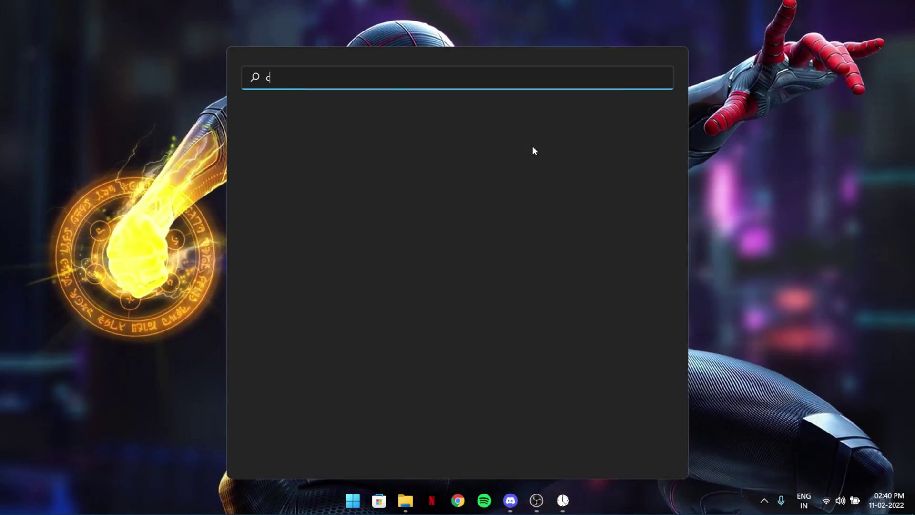
pyautogui.write('md')
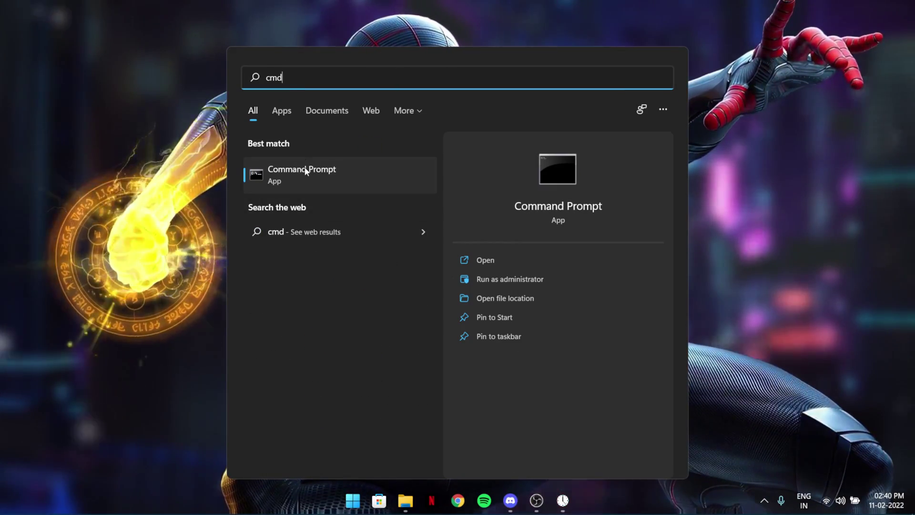
pyautogui.rightClick(385, 171)
pyautogui.click(405, 187)
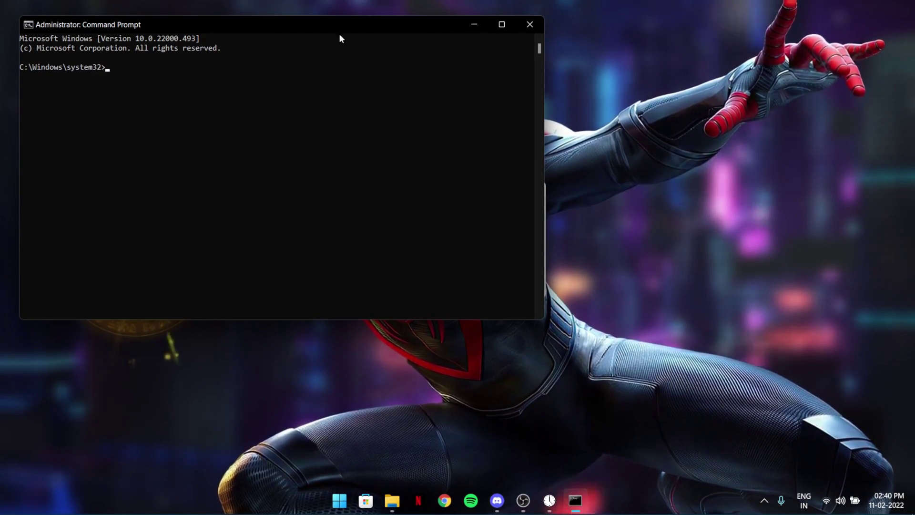
pyautogui.moveTo(338, 35); pyautogui.dragTo(563, 84)
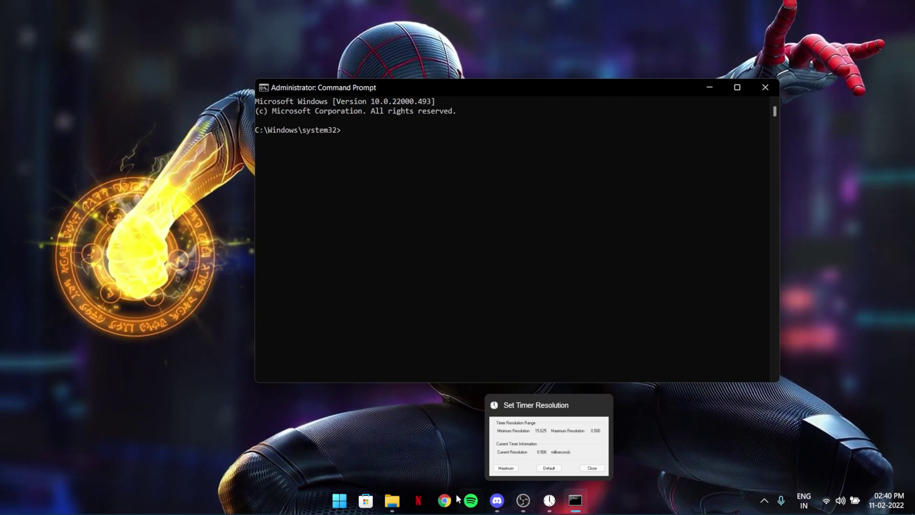
# Open the TimerSetResolution text document, minimize the folder window, and place the Notepad window below the Command Prompt's first lines.
pyautogui.click(391, 500)
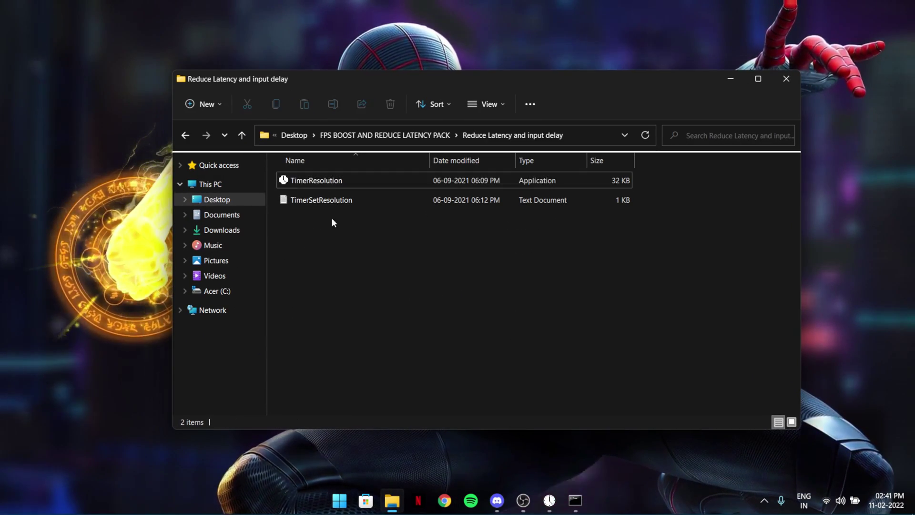
pyautogui.doubleClick(428, 202)
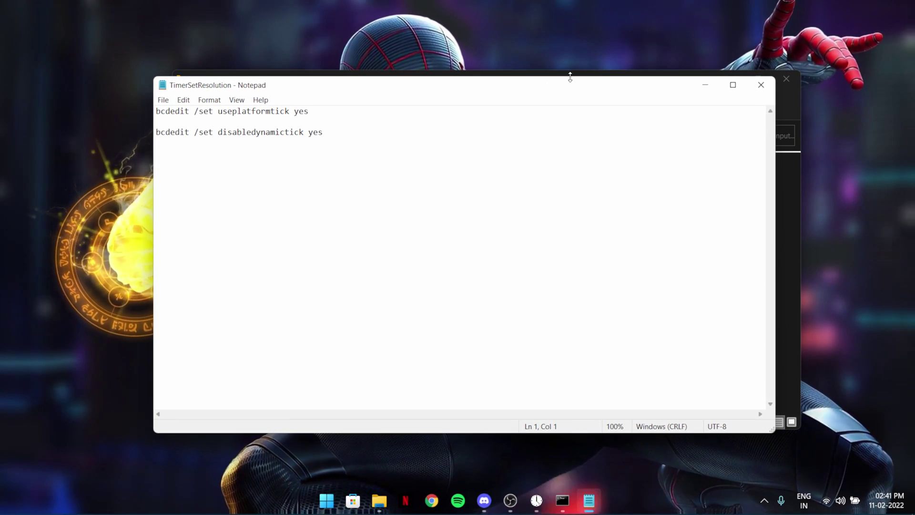
pyautogui.moveTo(684, 94); pyautogui.dragTo(658, 93)
pyautogui.click(729, 80)
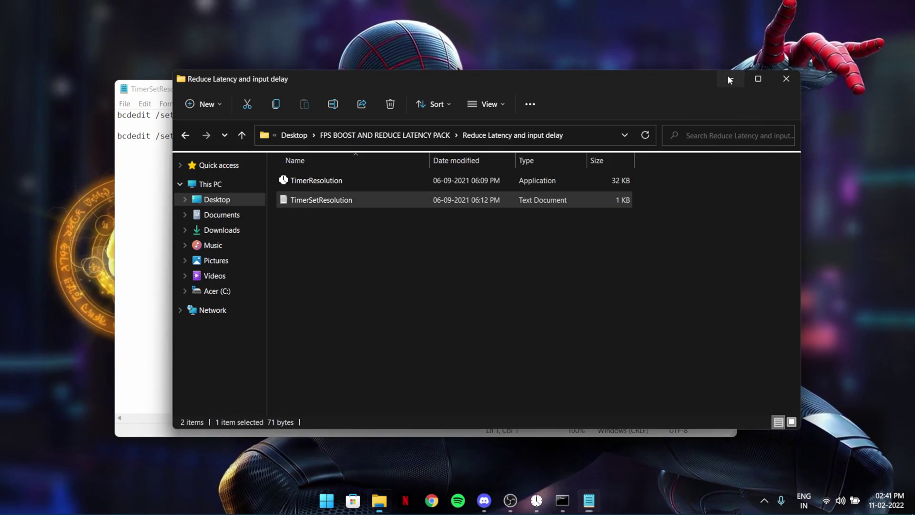
pyautogui.click(729, 80)
pyautogui.moveTo(459, 96); pyautogui.dragTo(522, 213)
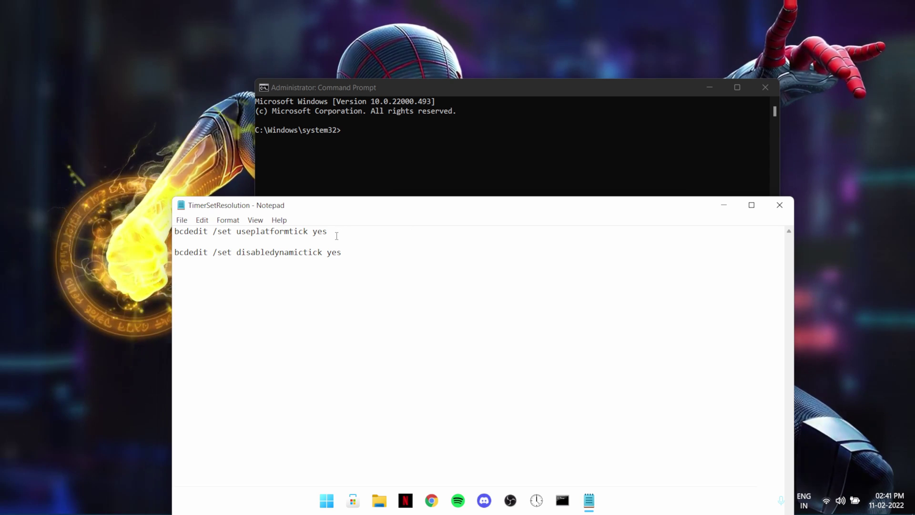
# Copy the command bcdedit /set useplatformtick yes from the text document and paste it into the Command Prompt.
pyautogui.moveTo(337, 235); pyautogui.dragTo(176, 234)
pyautogui.press('super+c')
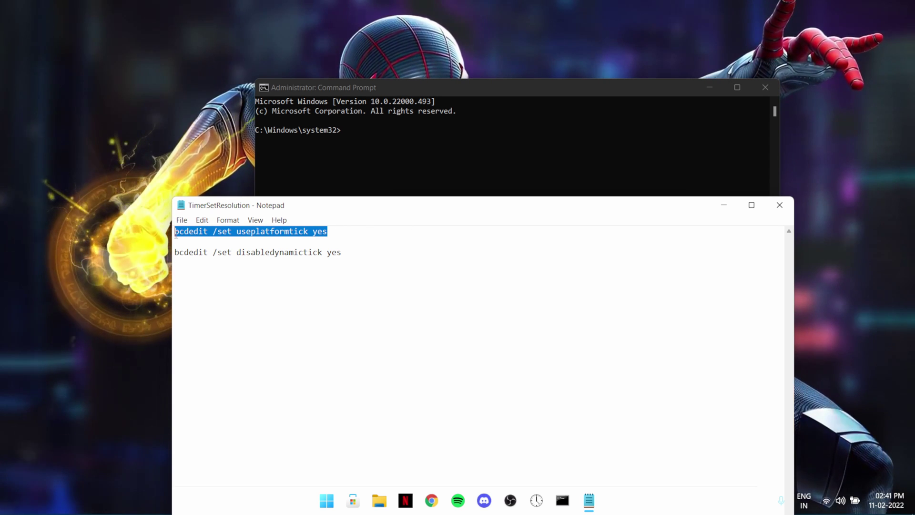
pyautogui.click(445, 169)
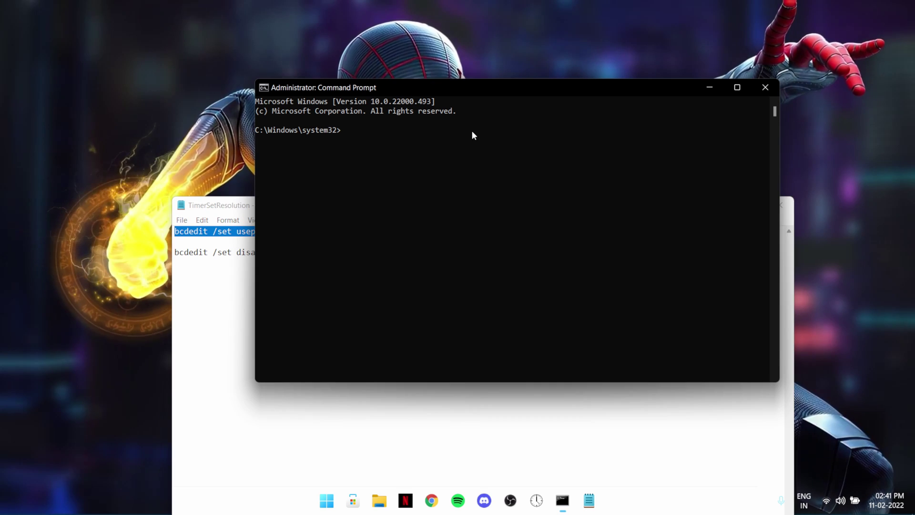
pyautogui.rightClick(370, 127)
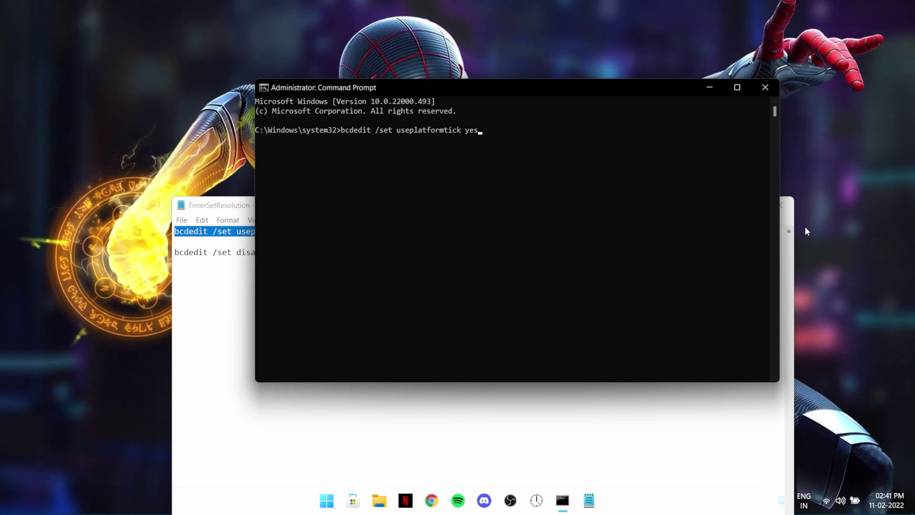
# Select the command bcdedit /set disabledynamictick yes in the text document, and close Notepad and the Command Prompt.
pyautogui.click(791, 289)
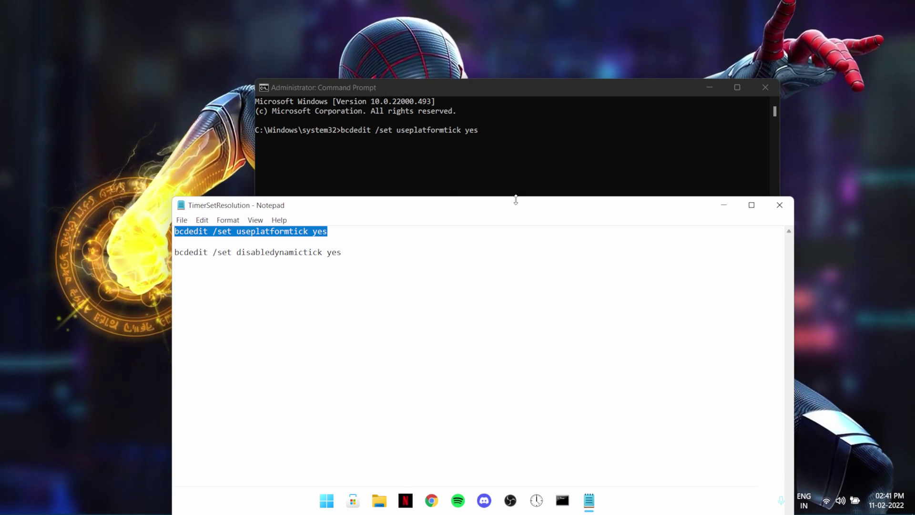
pyautogui.moveTo(341, 252); pyautogui.dragTo(173, 253)
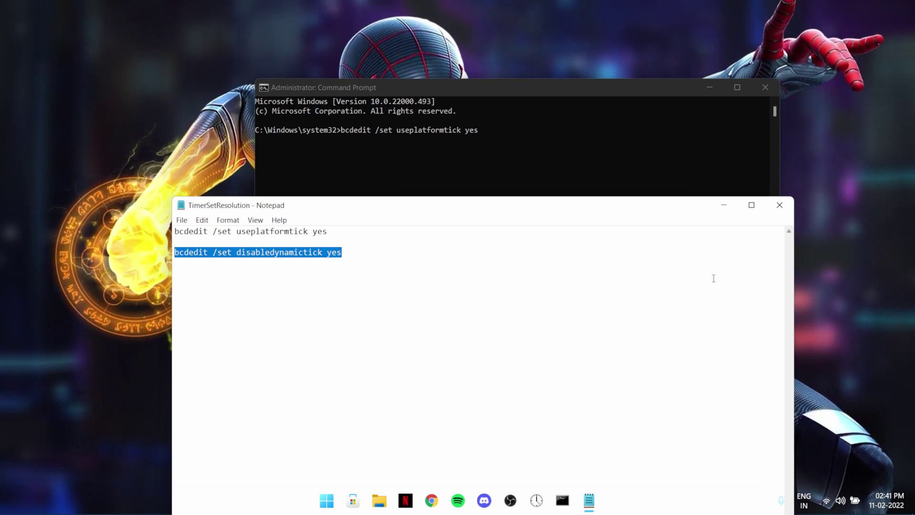
pyautogui.moveTo(665, 218); pyautogui.dragTo(584, 141)
pyautogui.click(695, 128)
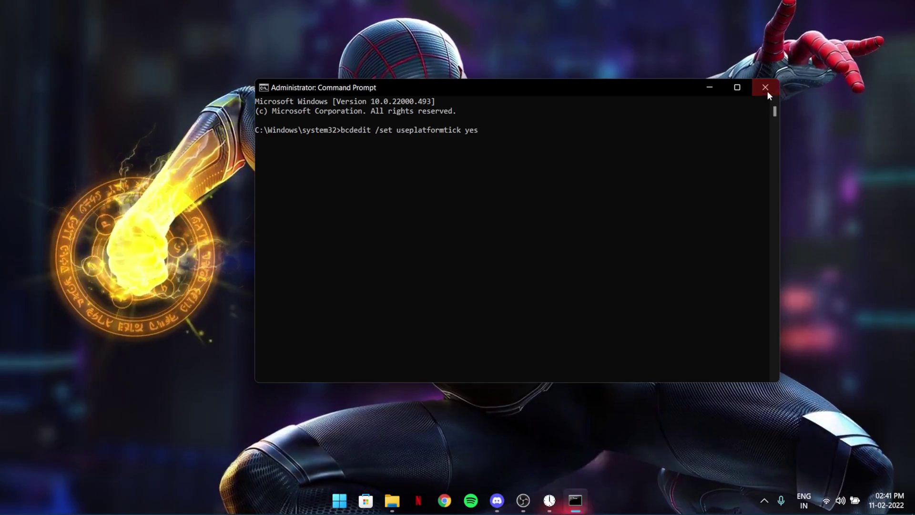
pyautogui.click(765, 87)
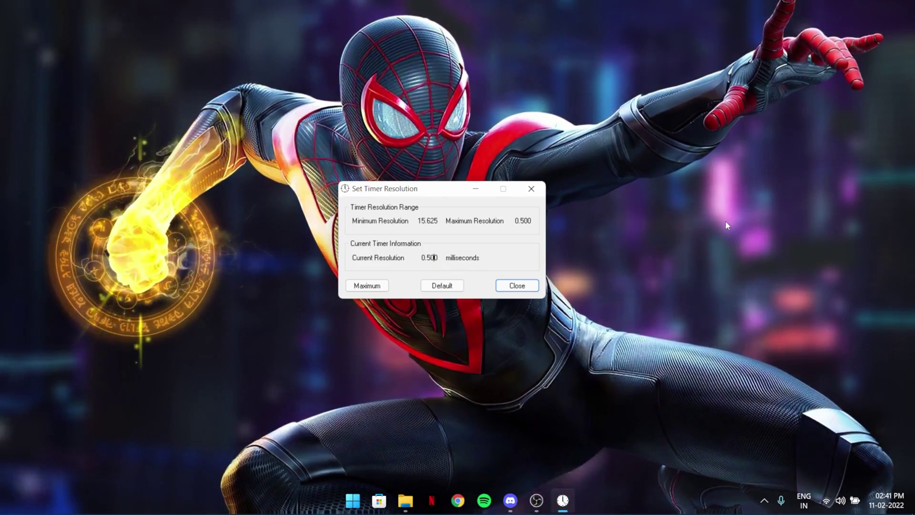
# Close the Set Timer Resolution window and show the hidden tray icons to check whether it is still running.
pyautogui.rightClick(666, 119)
pyautogui.click(702, 171)
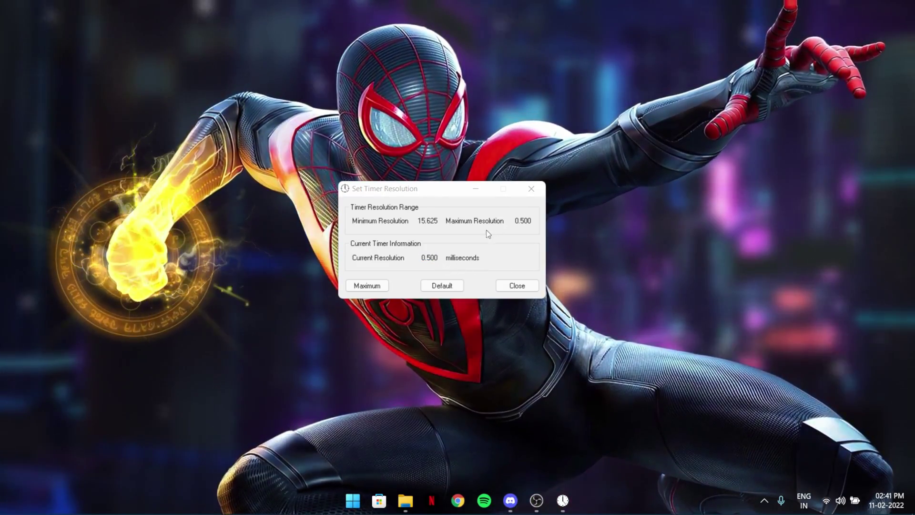
pyautogui.moveTo(442, 190); pyautogui.dragTo(446, 187)
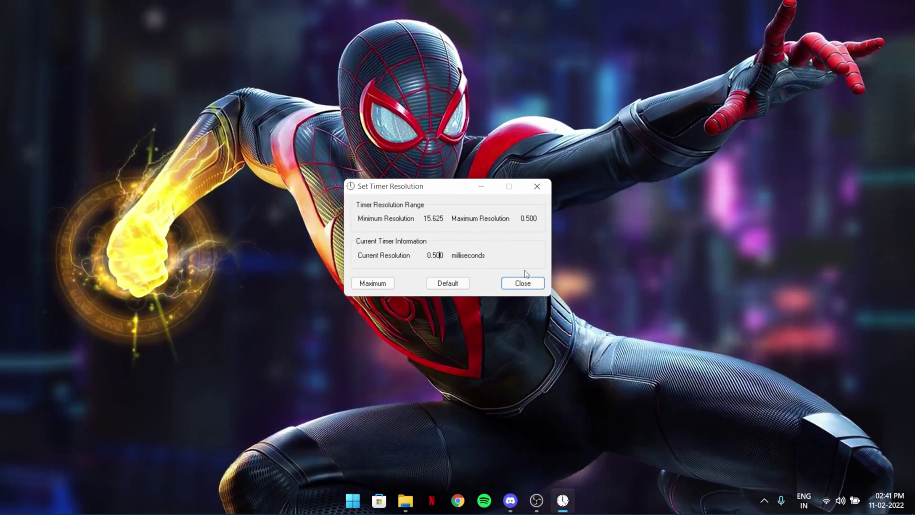
pyautogui.click(524, 282)
pyautogui.click(764, 500)
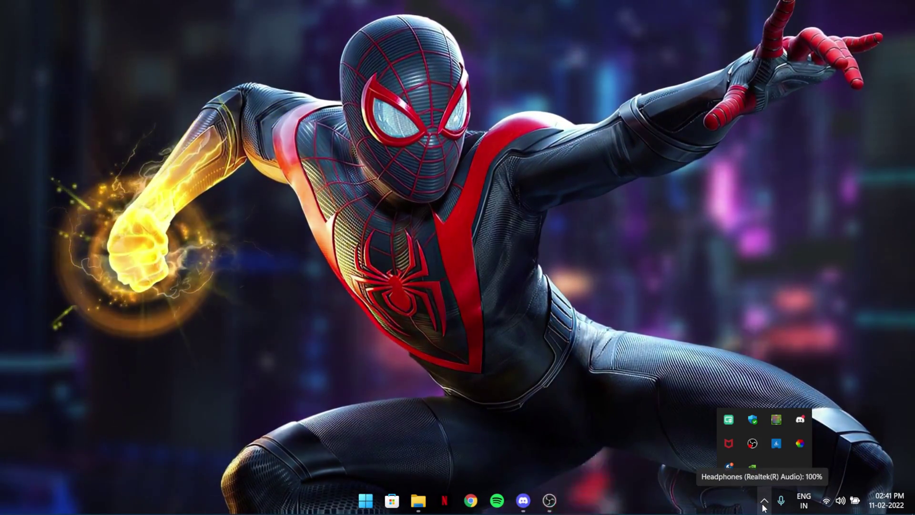
# Relaunch TimerResolution from the Reduce Latency and input delay folder and set it to the maximum resolution of 0.500 milliseconds.
pyautogui.click(419, 500)
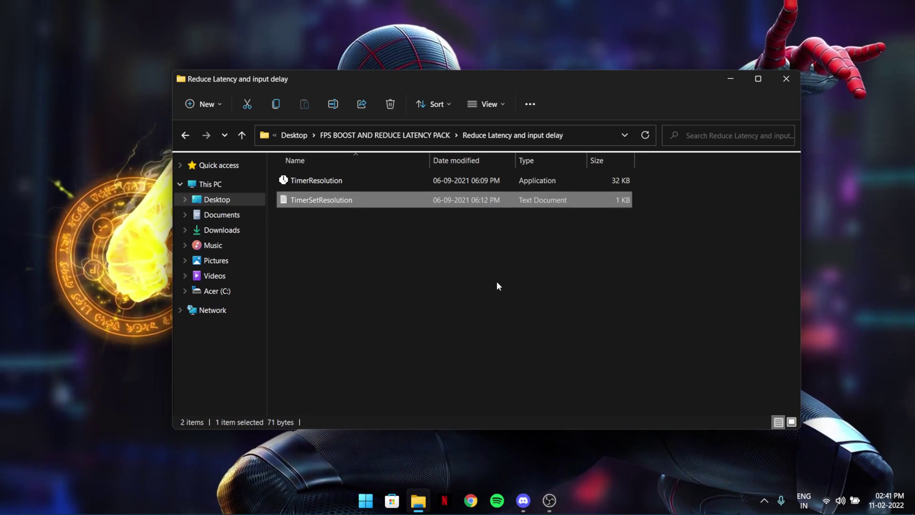
pyautogui.doubleClick(439, 178)
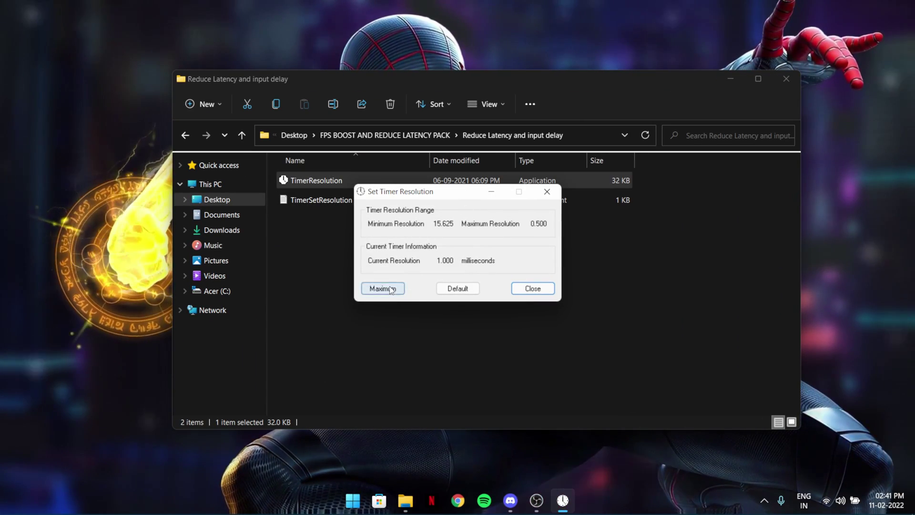
pyautogui.click(562, 501)
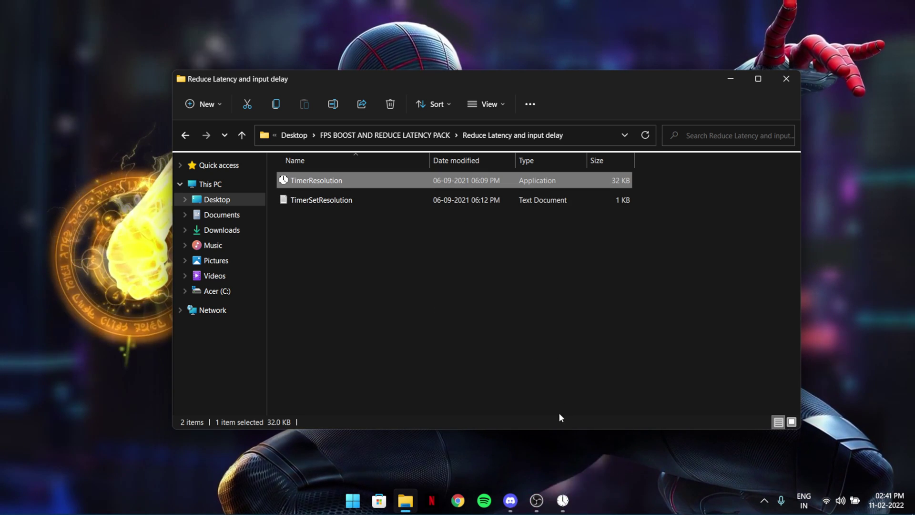
pyautogui.click(562, 501)
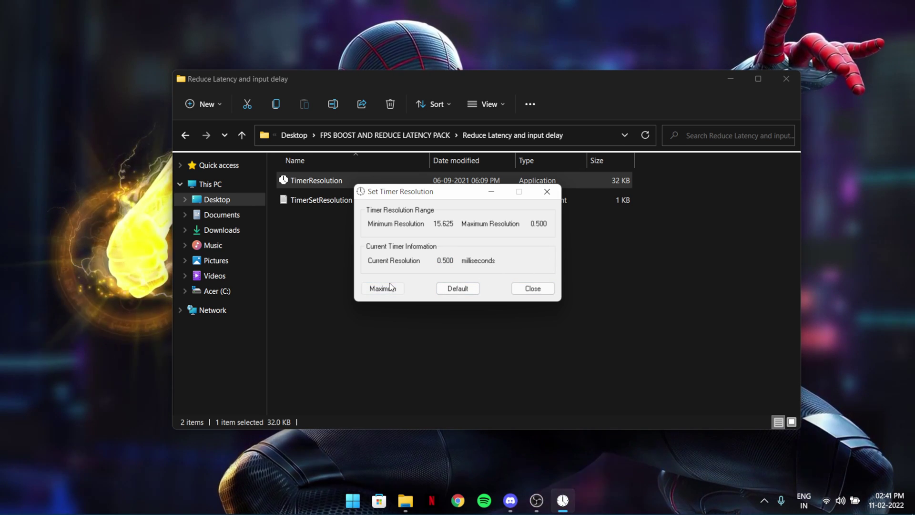
# Close TimerResolution, check the hidden tray icons, and launch it again at maximum resolution.
pyautogui.click(532, 288)
pyautogui.click(763, 500)
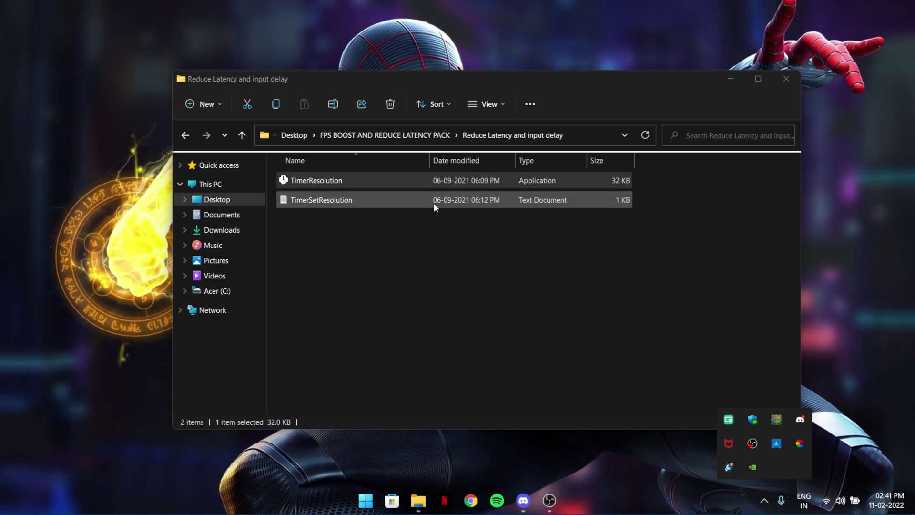
pyautogui.doubleClick(458, 176)
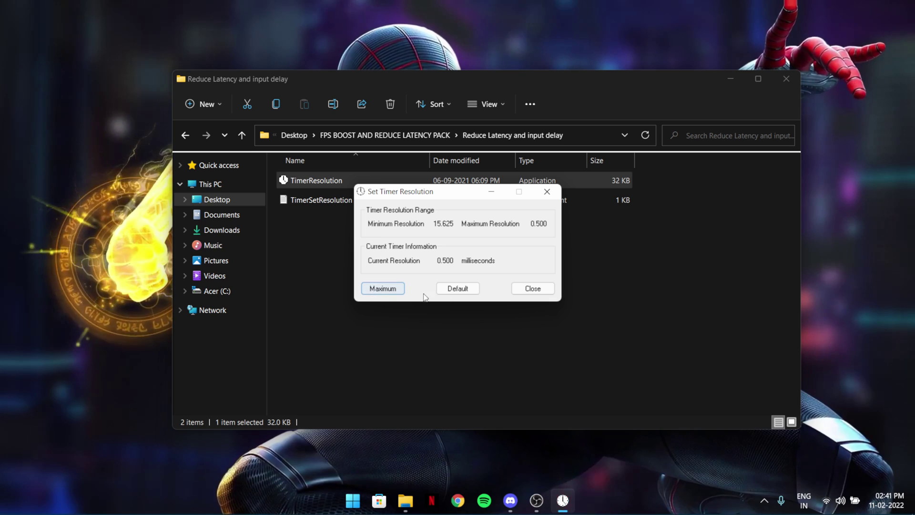
pyautogui.click(492, 192)
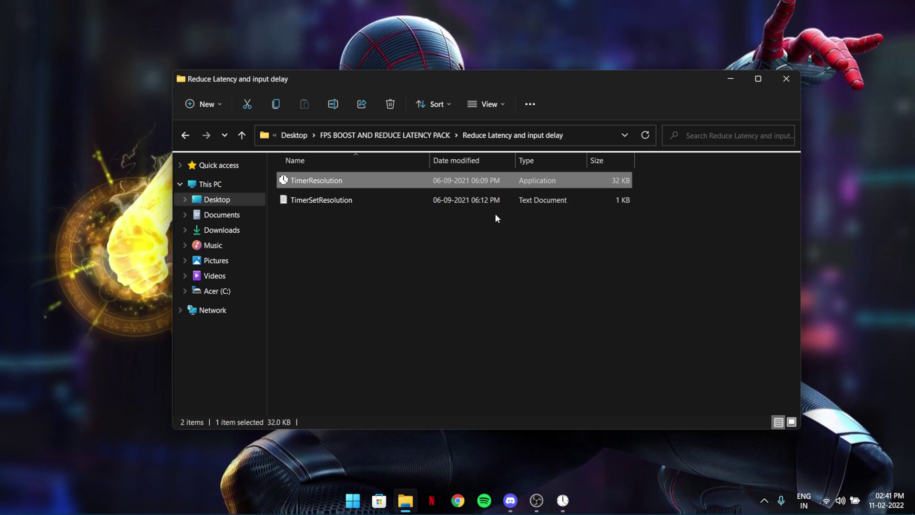
pyautogui.click(562, 500)
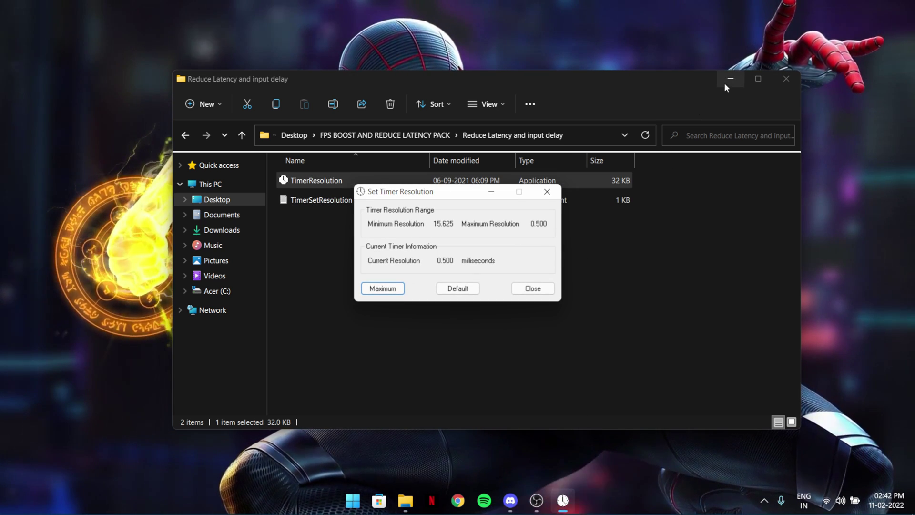
# Minimize the folder window and the Set Timer Resolution window, keeping the timer running in the background.
pyautogui.click(643, 92)
pyautogui.click(730, 78)
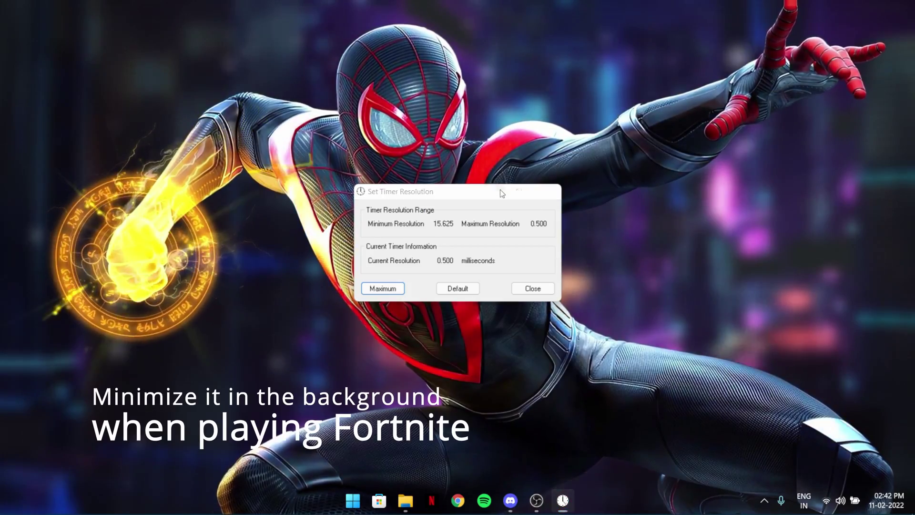
pyautogui.click(563, 500)
pyautogui.click(562, 500)
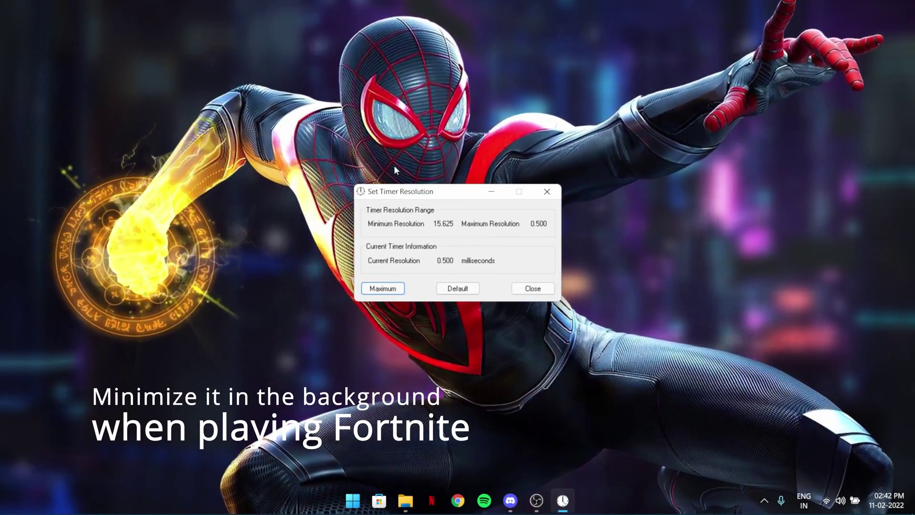
pyautogui.moveTo(438, 202); pyautogui.dragTo(498, 188)
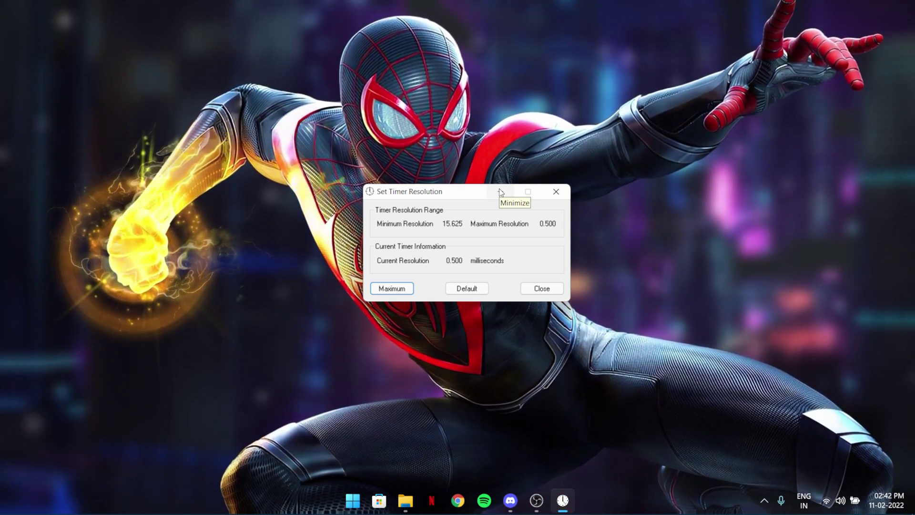
pyautogui.click(500, 191)
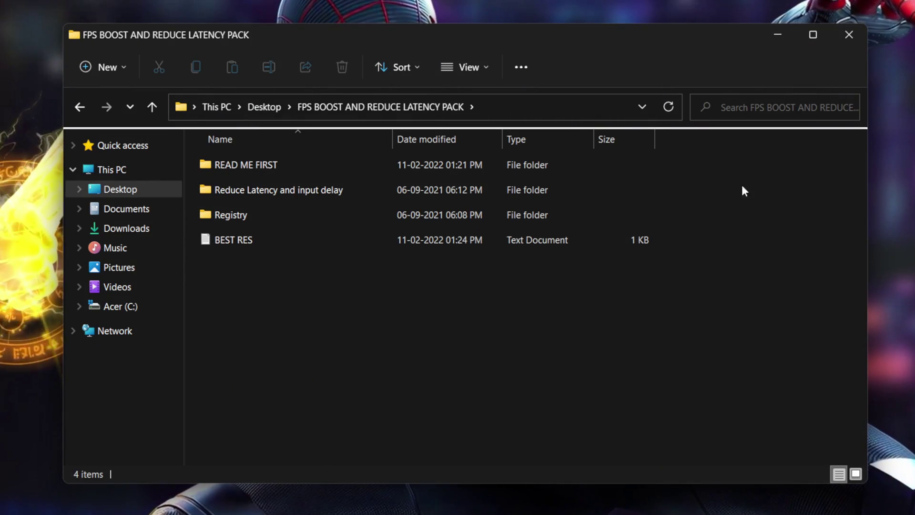
# Open the pack's Registry folder and look through its registration entries, including Spectre Meltdown Protection and Smooth.
pyautogui.doubleClick(235, 213)
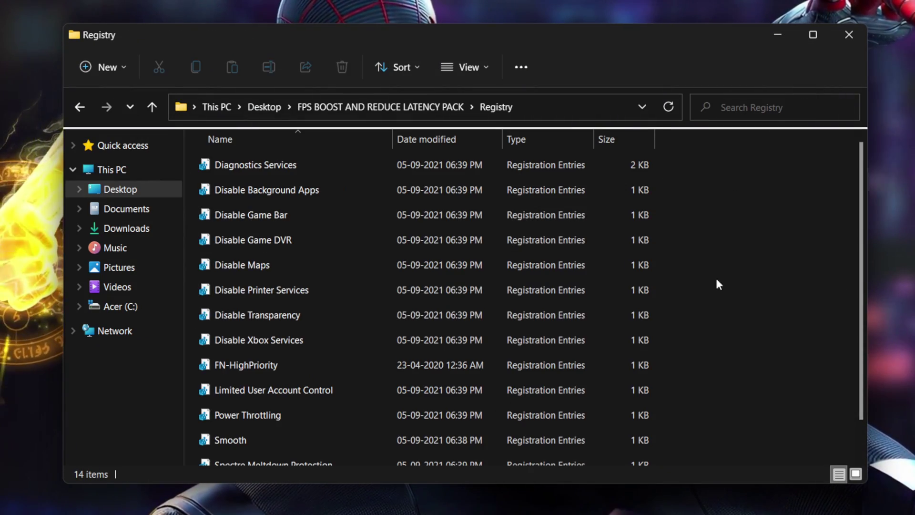
pyautogui.scroll(-1, 341, 191)
pyautogui.scroll(1, 341, 190)
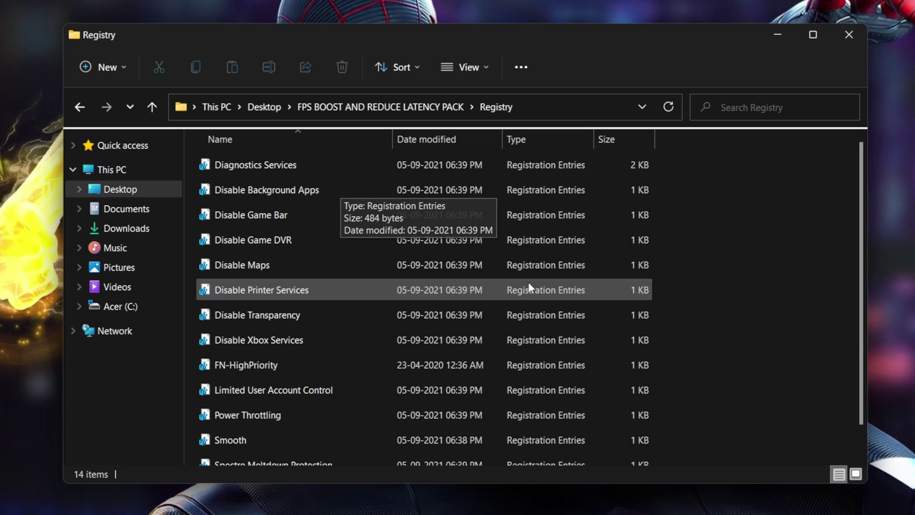
pyautogui.scroll(-1, 357, 268)
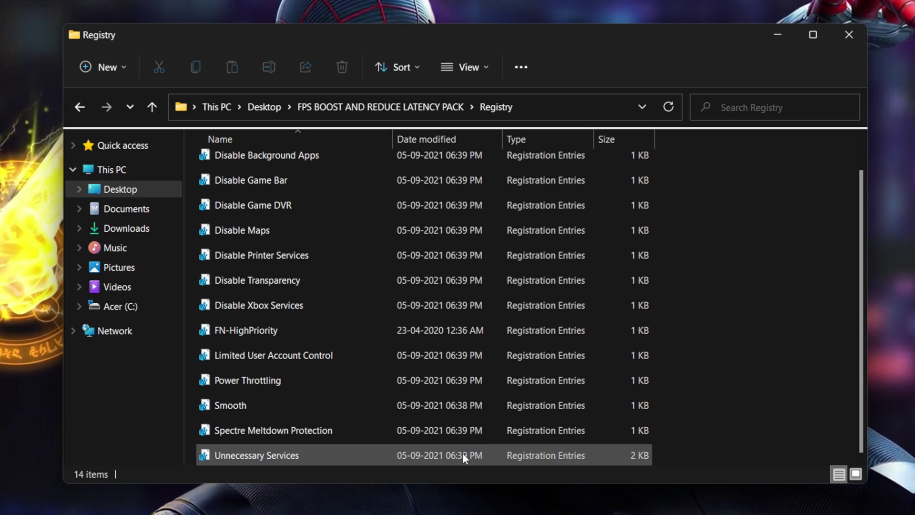
pyautogui.click(257, 433)
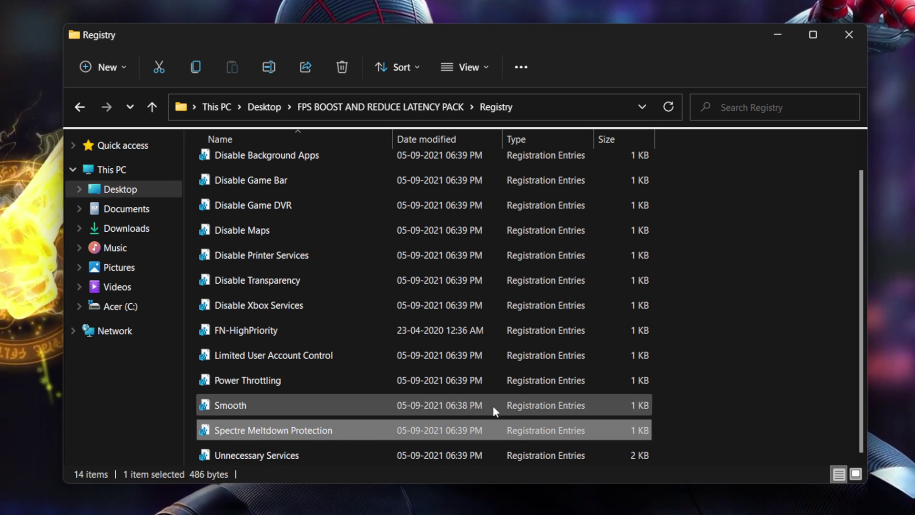
pyautogui.click(428, 409)
pyautogui.click(719, 408)
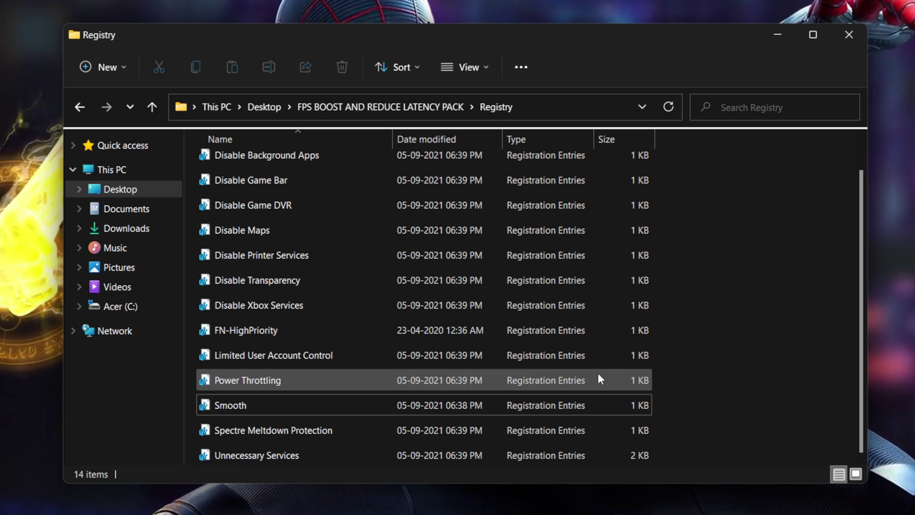
# Look through the remaining registration entries, including Limited User Account Control, Disable Xbox Services and Disable Maps.
pyautogui.scroll(1, 476, 377)
pyautogui.click(353, 391)
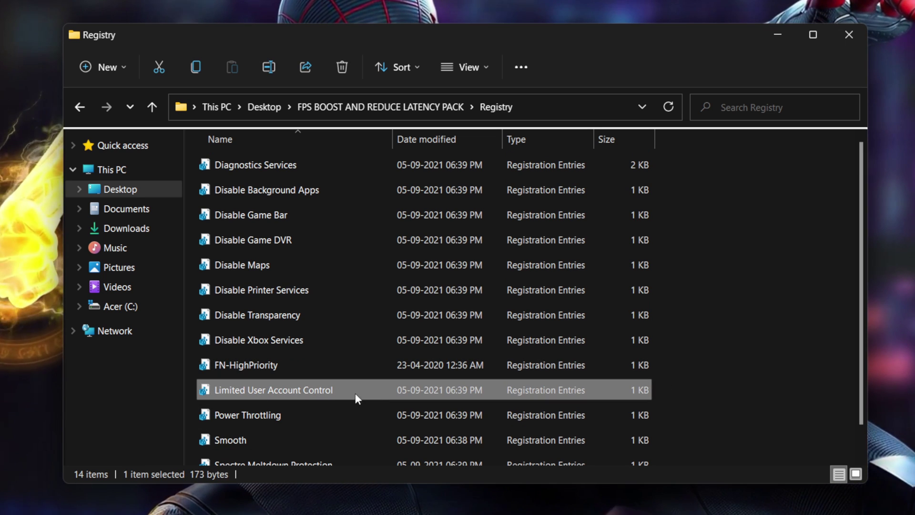
pyautogui.click(775, 260)
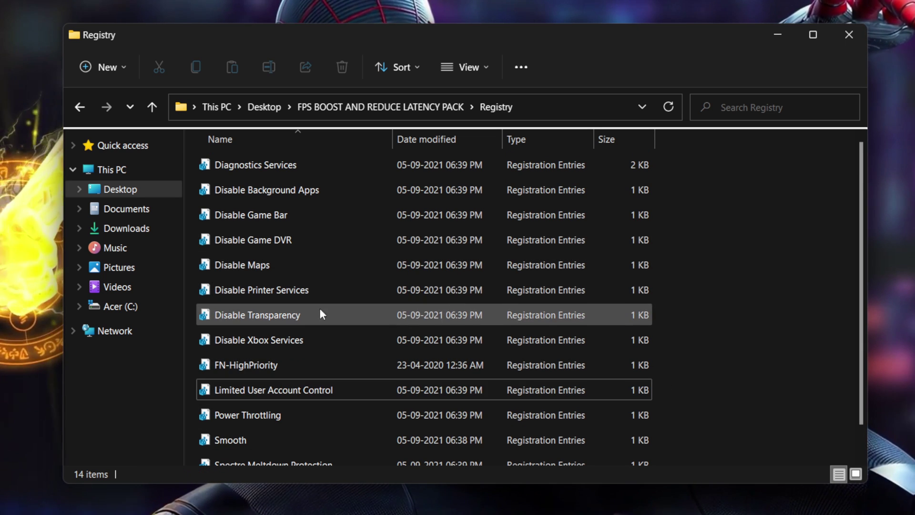
pyautogui.click(338, 347)
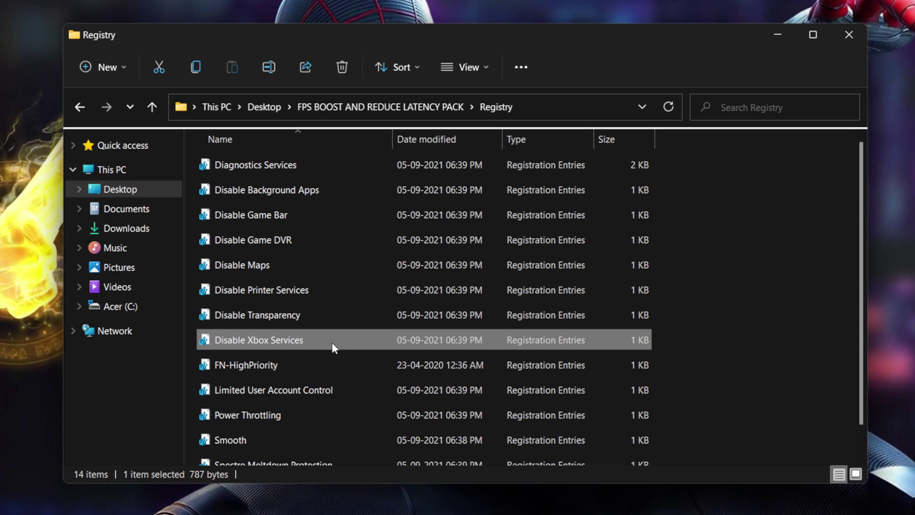
pyautogui.click(779, 390)
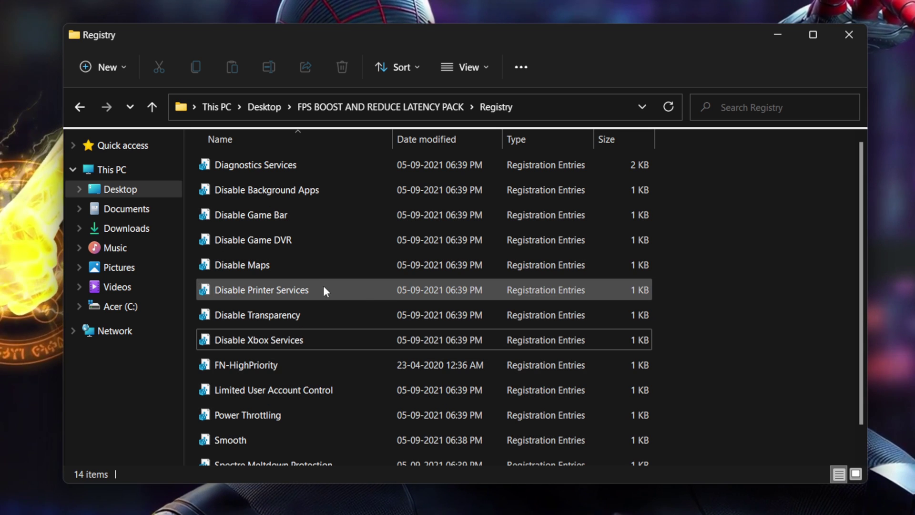
pyautogui.click(276, 265)
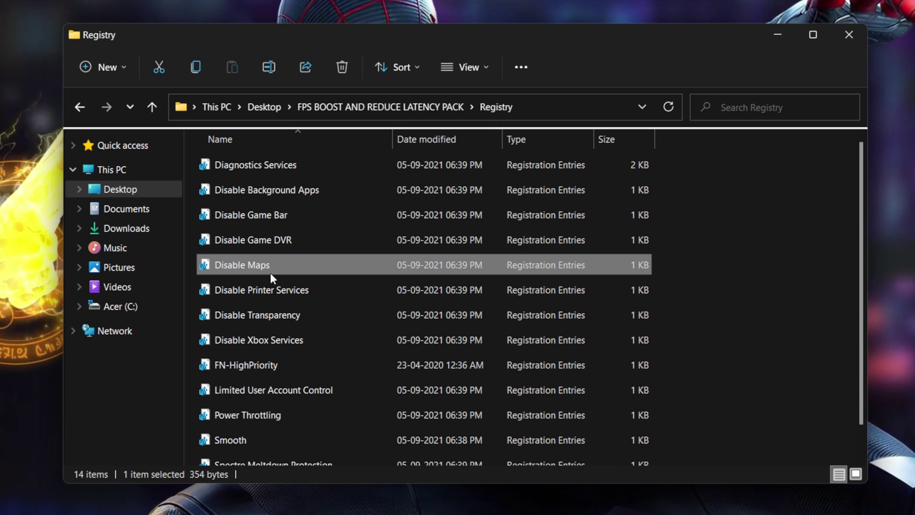
pyautogui.click(664, 257)
# Merge the FN-HighPriority registration entry into the Windows registry, accepting the confirmation and closing the notice.
pyautogui.scroll(-1, 373, 333)
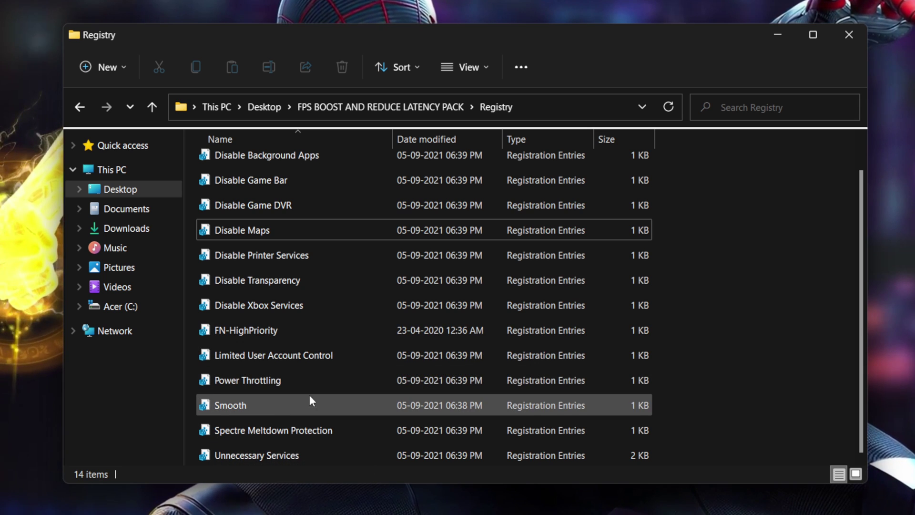
pyautogui.press('f')
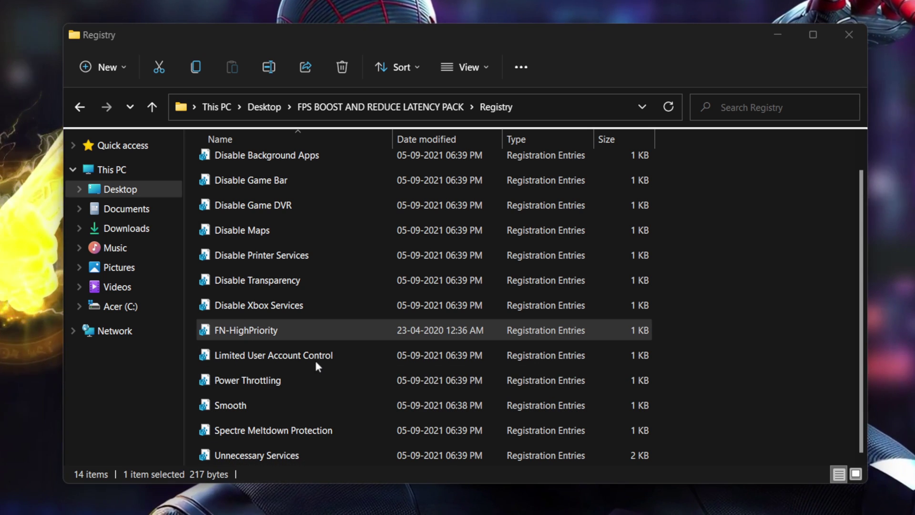
pyautogui.press('Return')
pyautogui.click(536, 275)
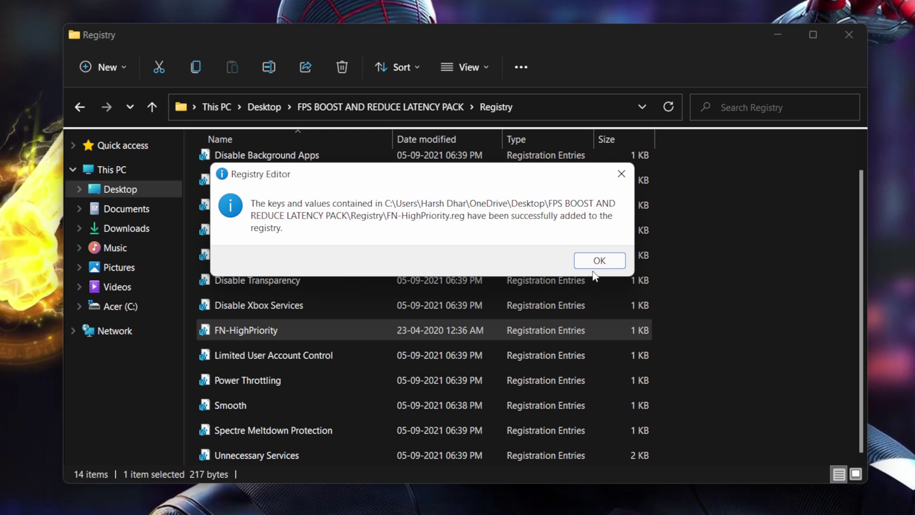
pyautogui.press('Return')
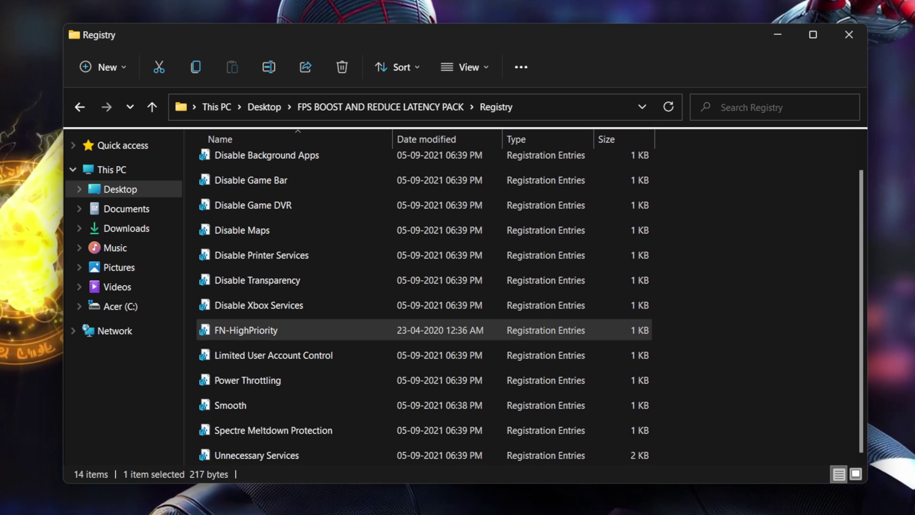
# Return to the FPS BOOST AND REDUCE LATENCY PACK folder and open the BEST RES text document, moving its window higher on the desktop.
pyautogui.click(381, 108)
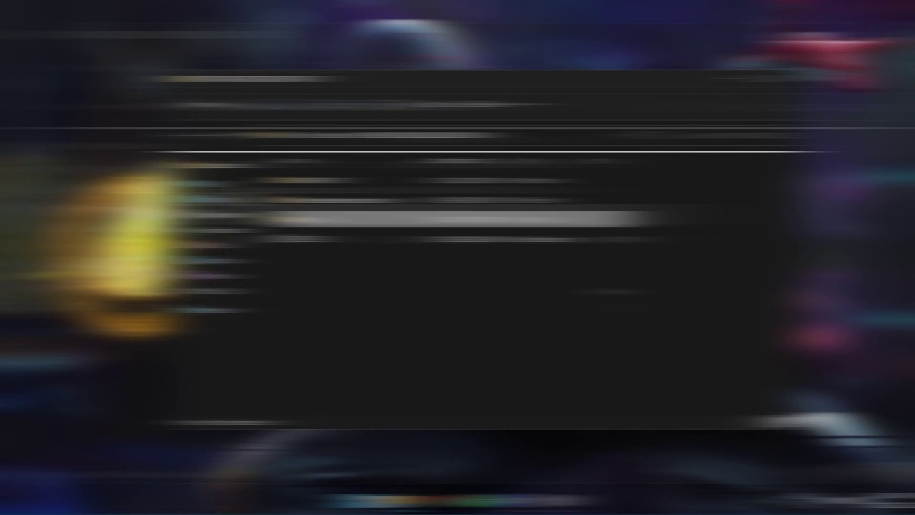
pyautogui.click(566, 288)
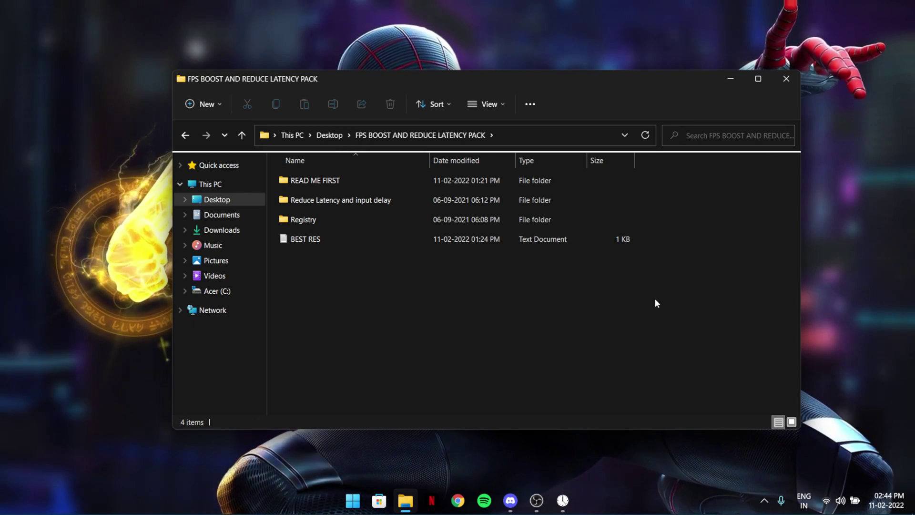
pyautogui.doubleClick(325, 239)
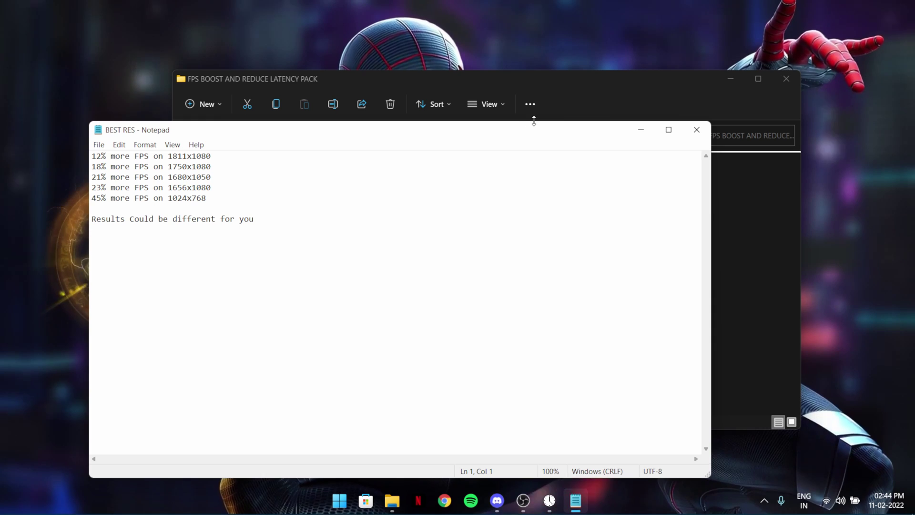
pyautogui.moveTo(628, 107); pyautogui.dragTo(645, 54)
# Read the FPS gain listed for each resolution and the closing note in BEST RES, and place its window over the folder window.
pyautogui.moveTo(325, 79); pyautogui.dragTo(284, 92)
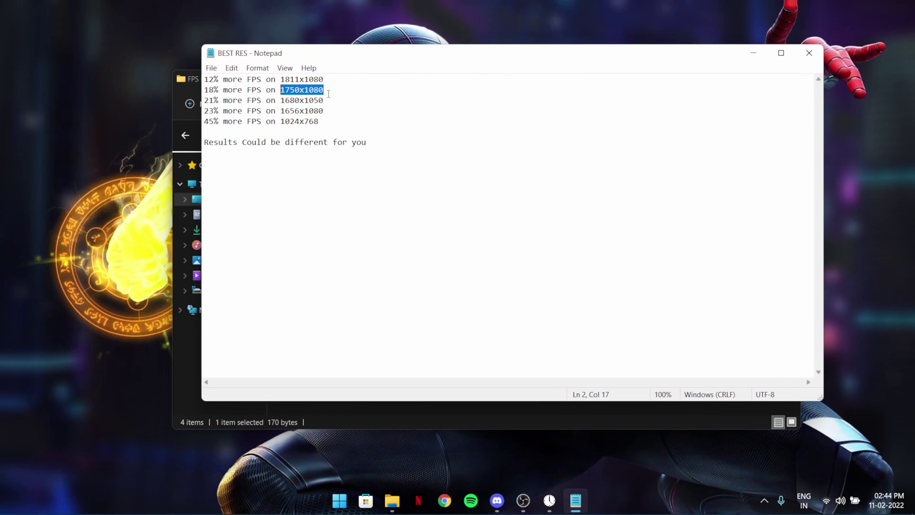
pyautogui.moveTo(205, 111); pyautogui.dragTo(300, 111)
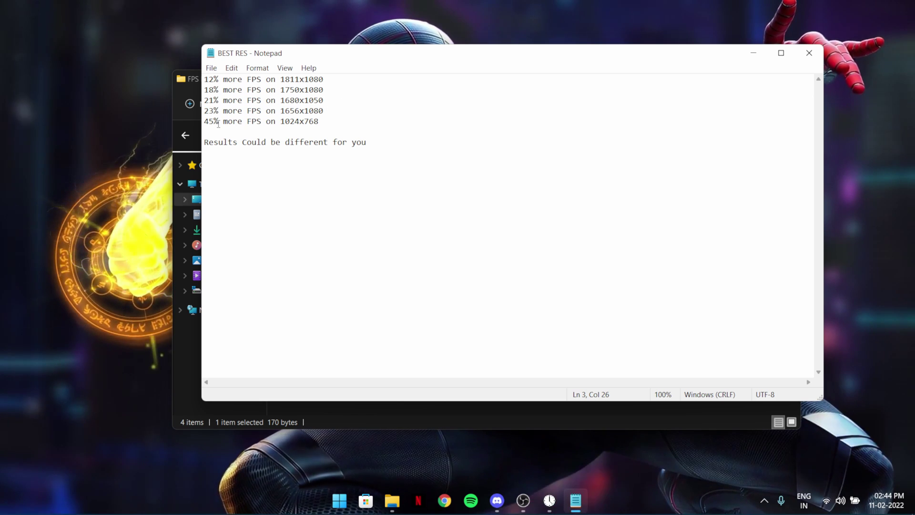
pyautogui.moveTo(205, 121); pyautogui.dragTo(240, 117)
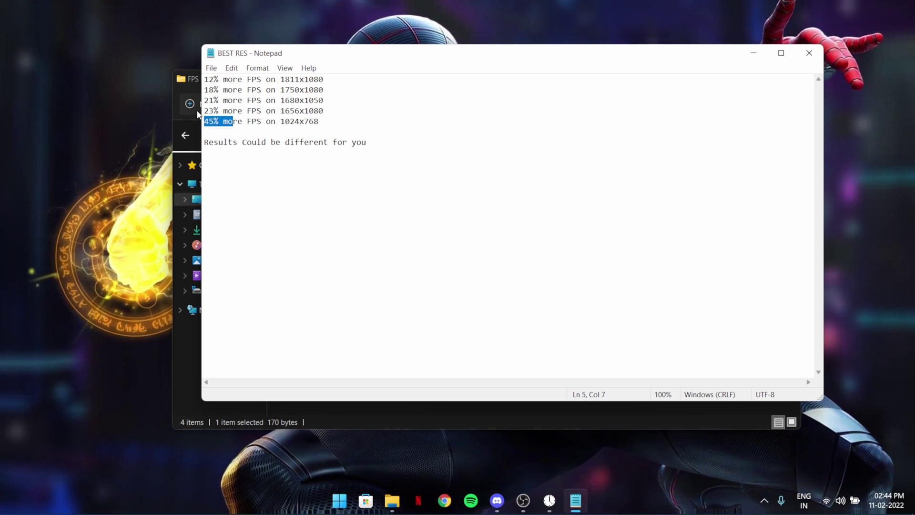
pyautogui.click(219, 112)
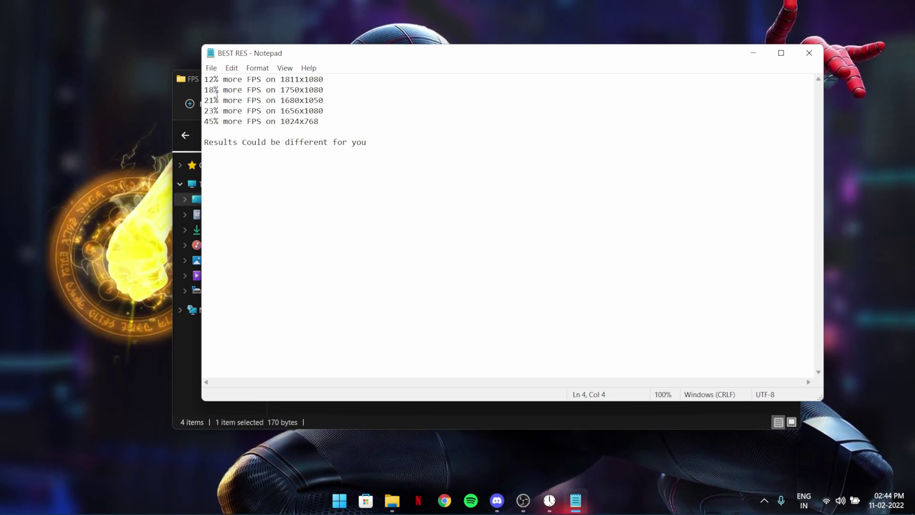
pyautogui.moveTo(209, 149); pyautogui.dragTo(250, 150)
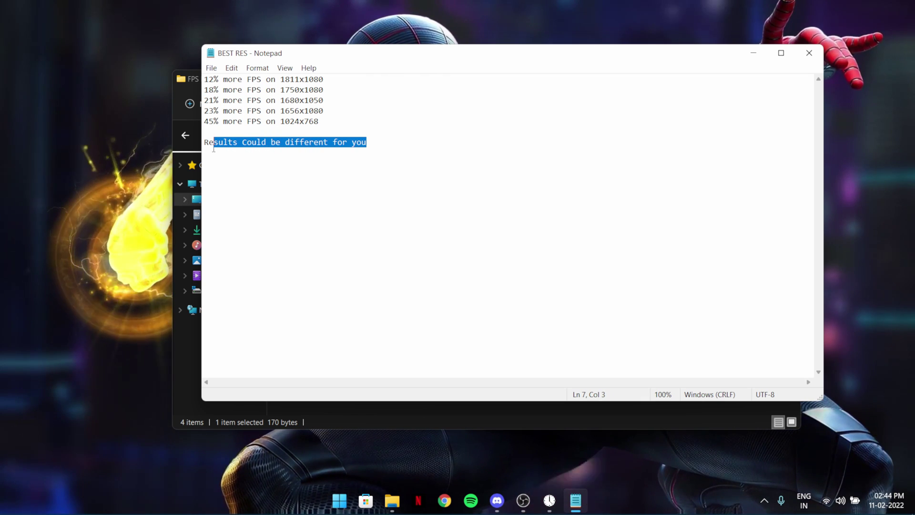
pyautogui.click(331, 122)
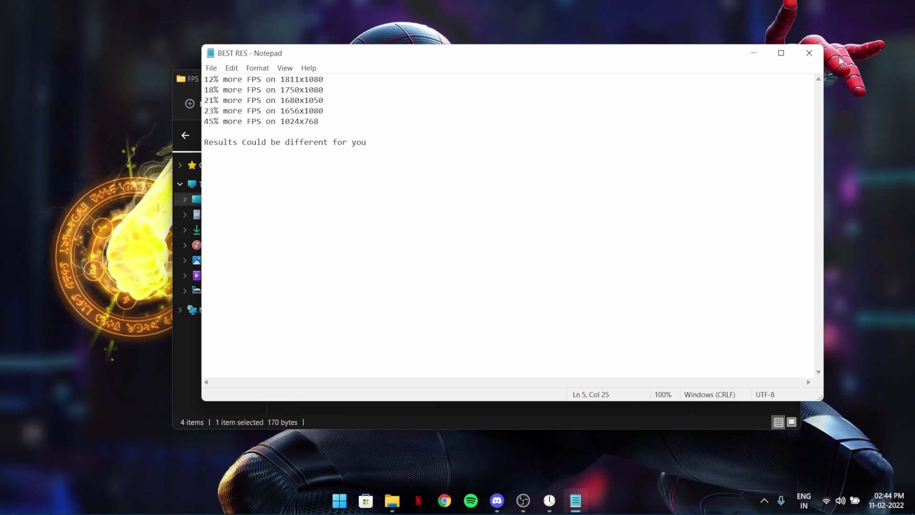
pyautogui.moveTo(678, 56); pyautogui.dragTo(664, 91)
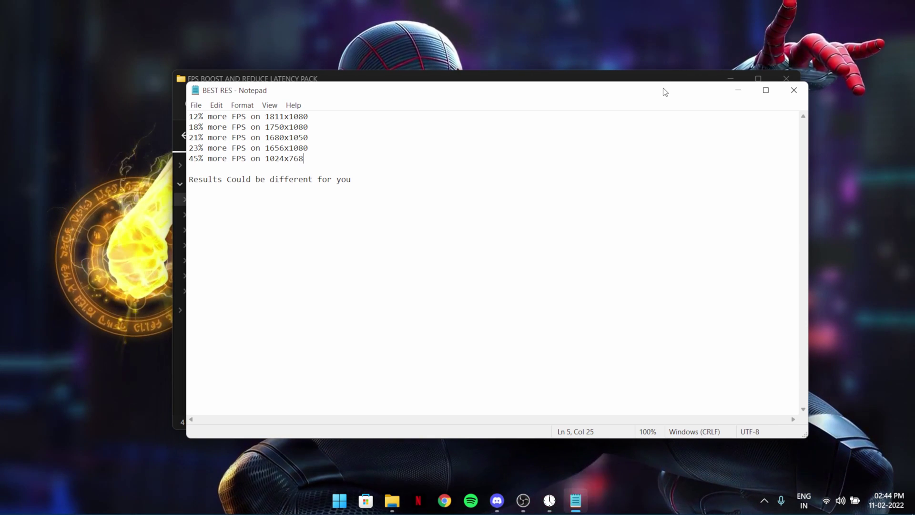
pyautogui.moveTo(638, 86)
pyautogui.mouseDown()
pyautogui.moveTo(619, 84)
pyautogui.moveTo(630, 81)
pyautogui.mouseUp()
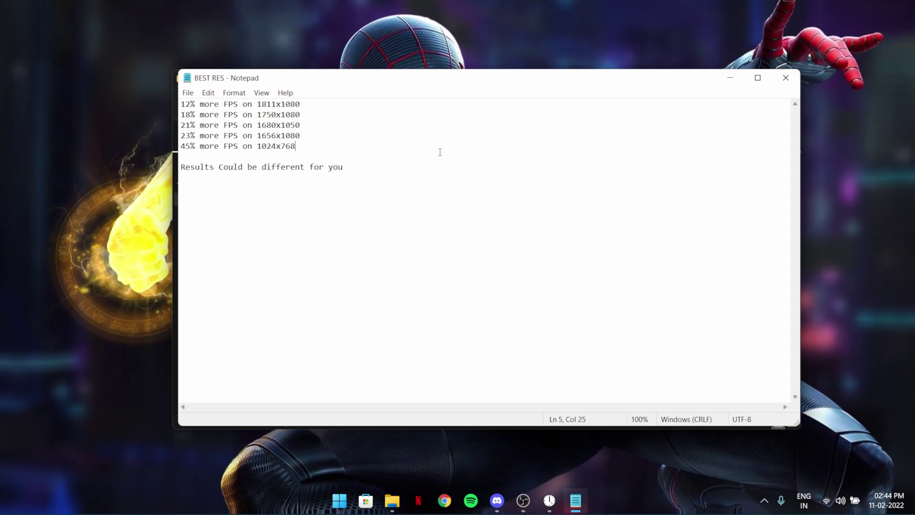
# Open the %temp% folder through the Run dialog and go up to its parent Local folder in AppData.
pyautogui.press('super+r')
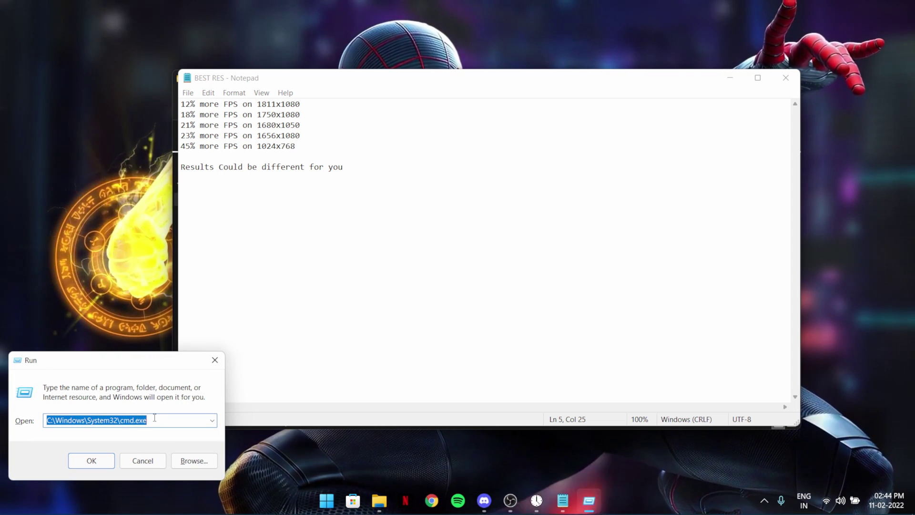
pyautogui.press('BackSpace')
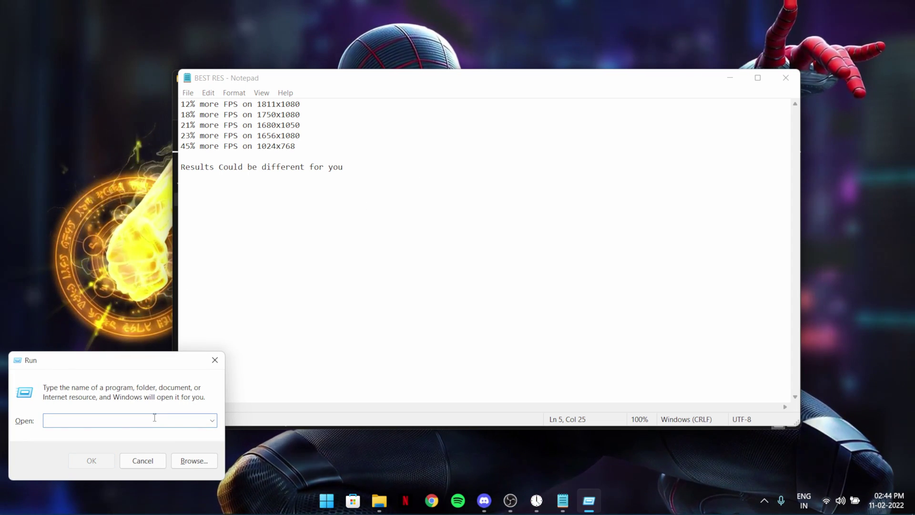
pyautogui.write('%temp%')
pyautogui.press('Return')
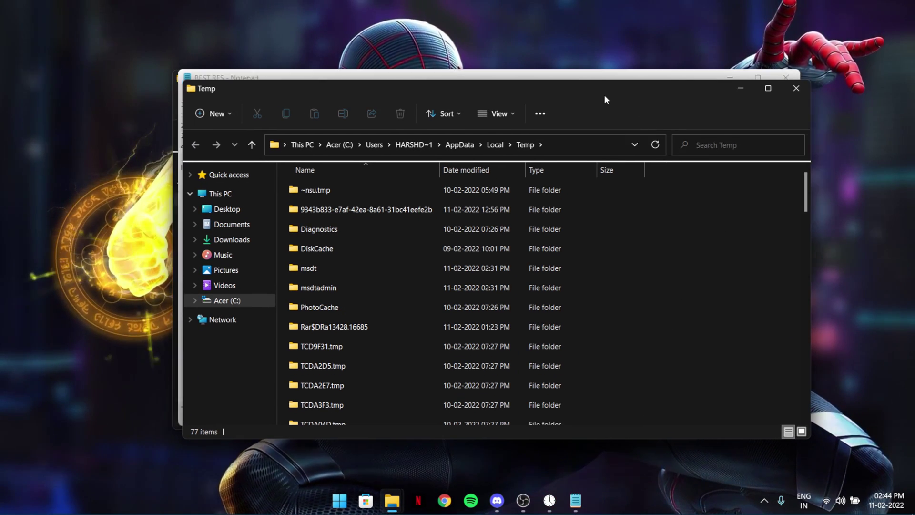
pyautogui.click(486, 141)
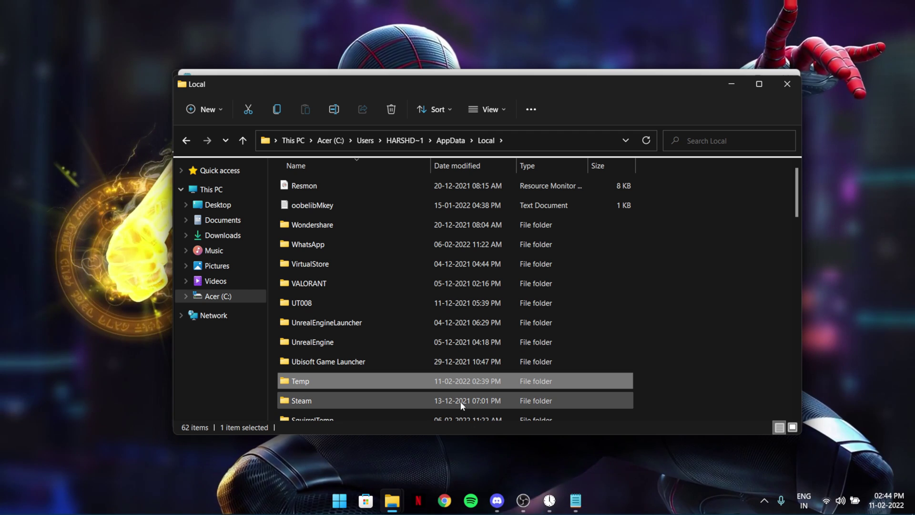
# Find the FortniteGame folder in Local and open its Saved, Config and WindowsClient subfolders in turn.
pyautogui.press('f')
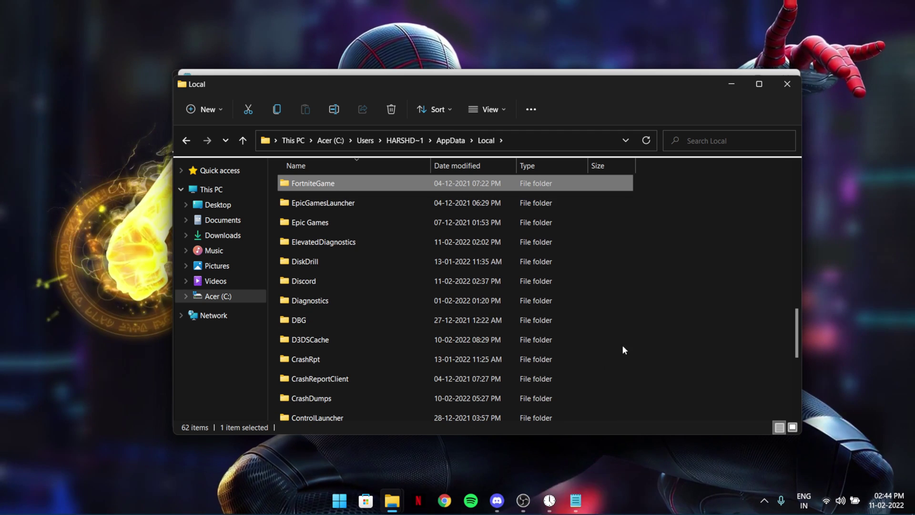
pyautogui.doubleClick(345, 183)
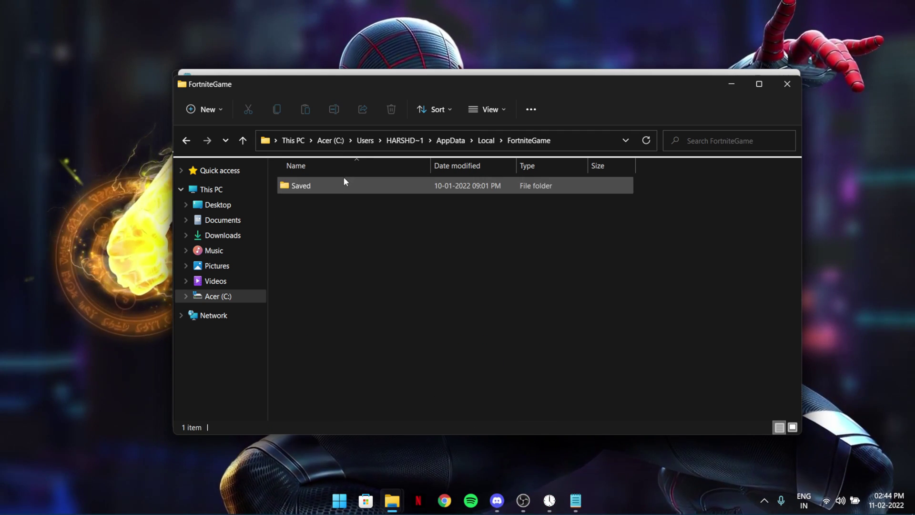
pyautogui.doubleClick(364, 182)
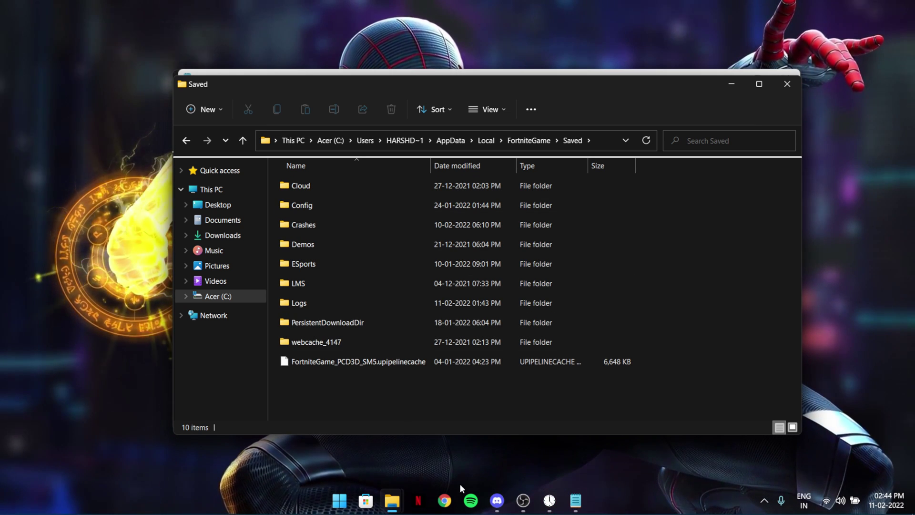
pyautogui.doubleClick(379, 204)
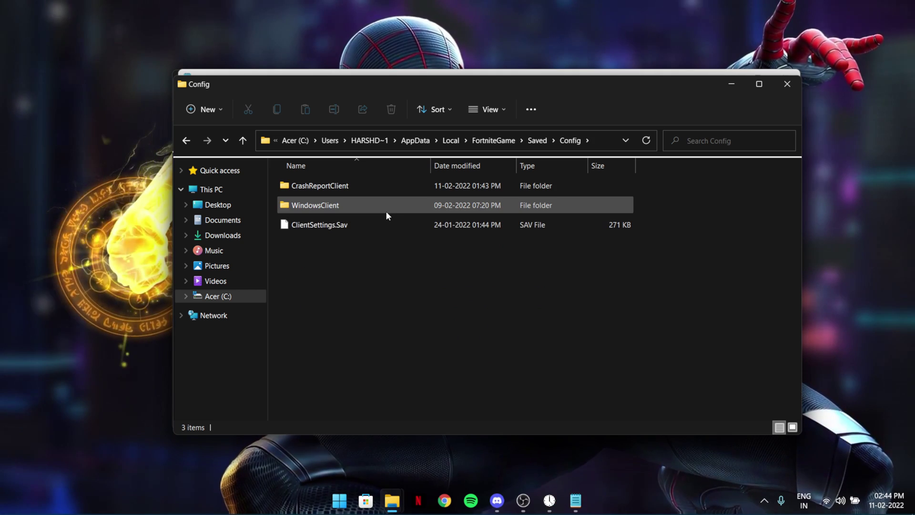
pyautogui.doubleClick(387, 213)
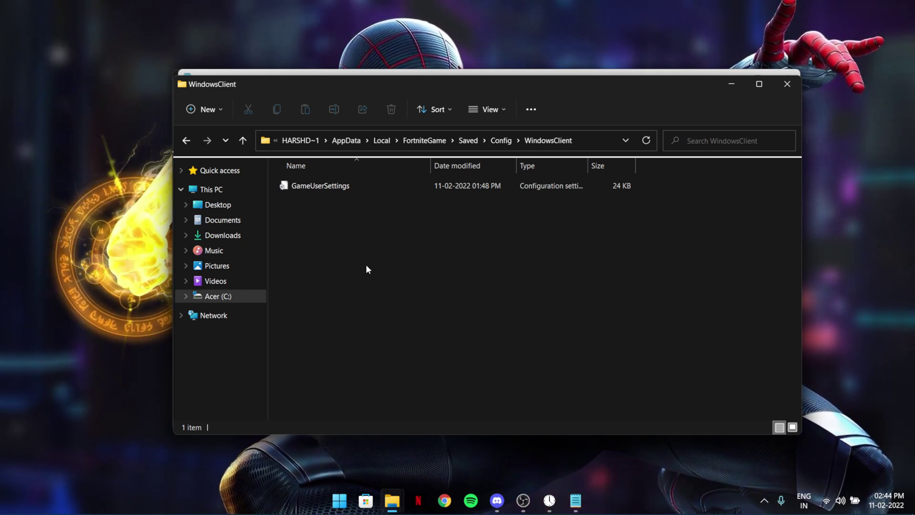
# Open the GameUserSettings configuration file, minimize the folder window and place the file beside the BEST RES list.
pyautogui.doubleClick(387, 189)
pyautogui.click(723, 94)
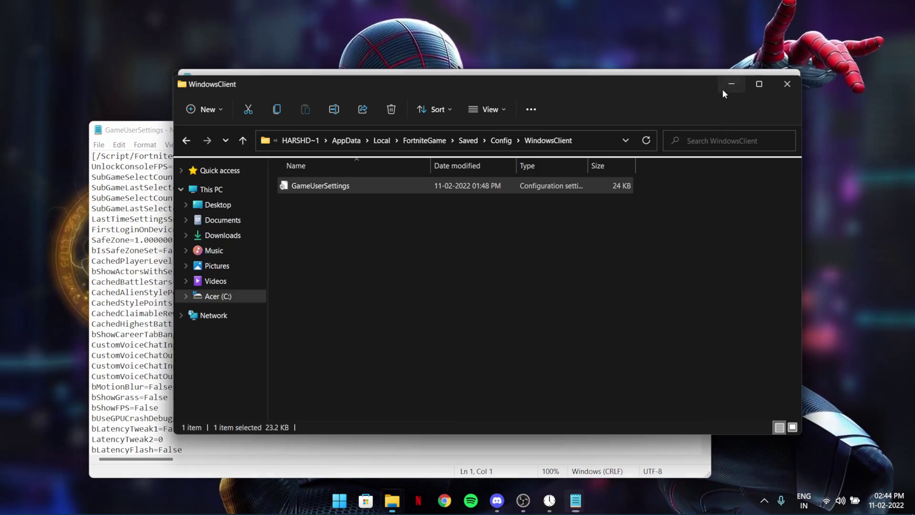
pyautogui.click(724, 88)
pyautogui.moveTo(426, 129); pyautogui.dragTo(669, 98)
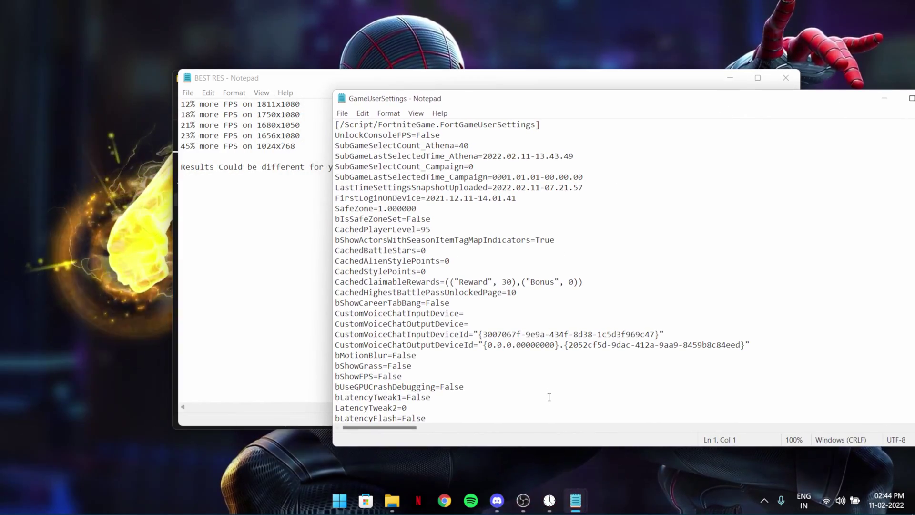
# Find the resolution entries in GameUserSettings and examine the last confirmed ResolutionSizeX and ResolutionSizeY and the confirmed desired screen width and height.
pyautogui.scroll(-20, 549, 396)
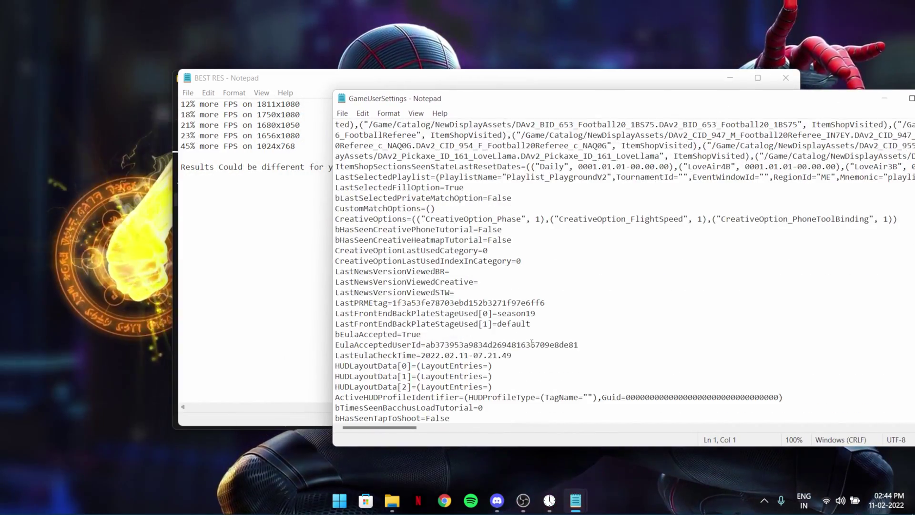
pyautogui.scroll(-20, 531, 342)
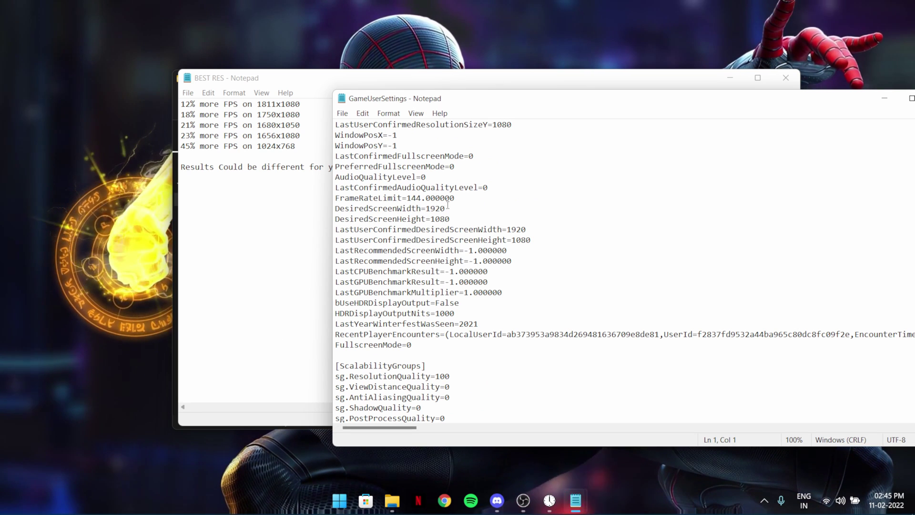
pyautogui.scroll(1, 455, 204)
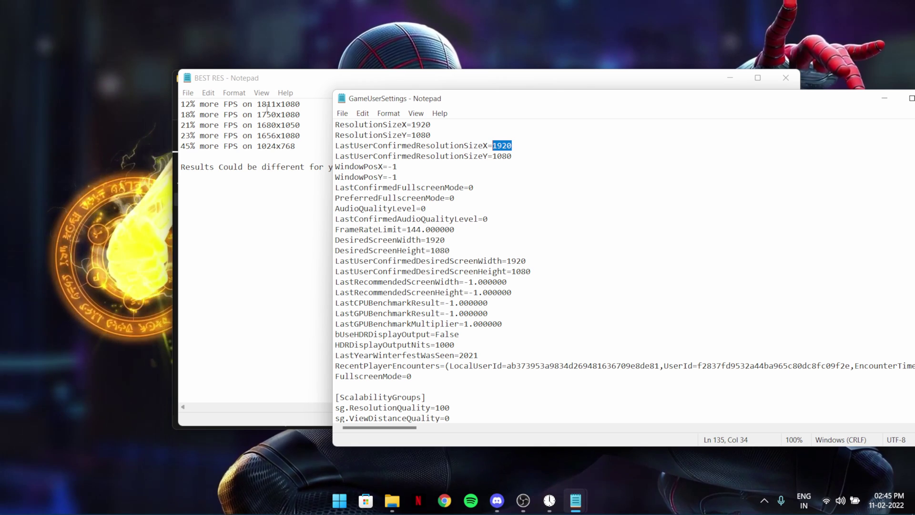
pyautogui.press('Left')
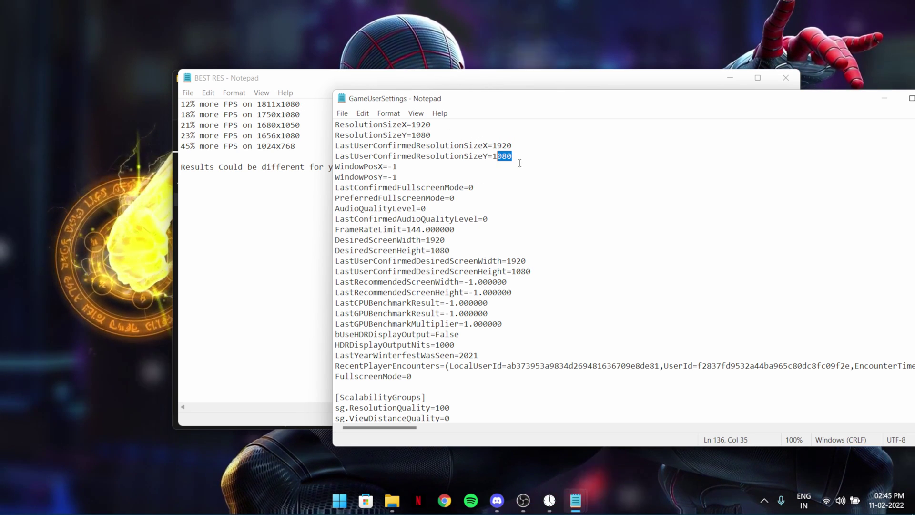
pyautogui.press('Down')
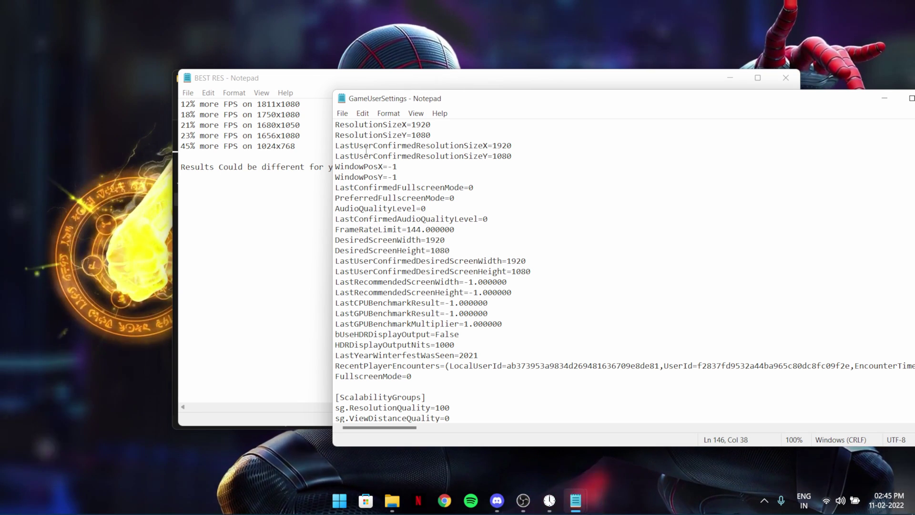
pyautogui.moveTo(446, 138); pyautogui.dragTo(482, 145)
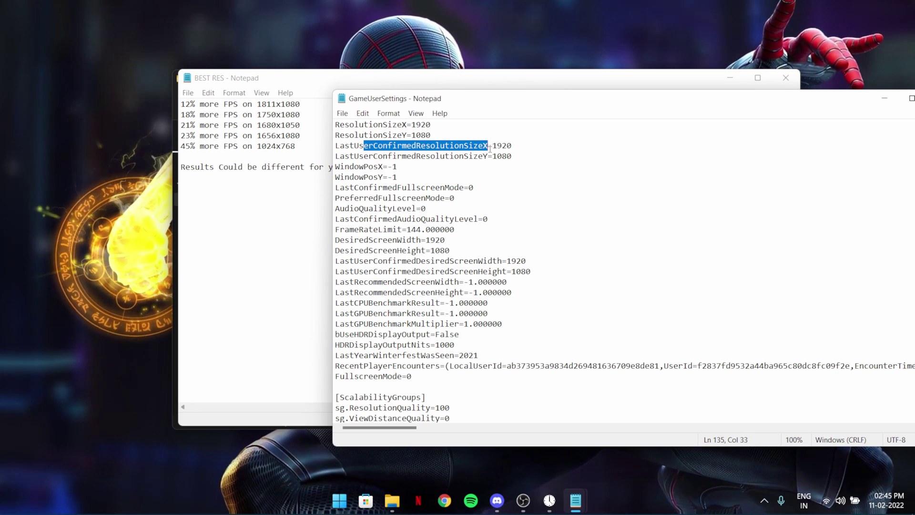
pyautogui.click(487, 153)
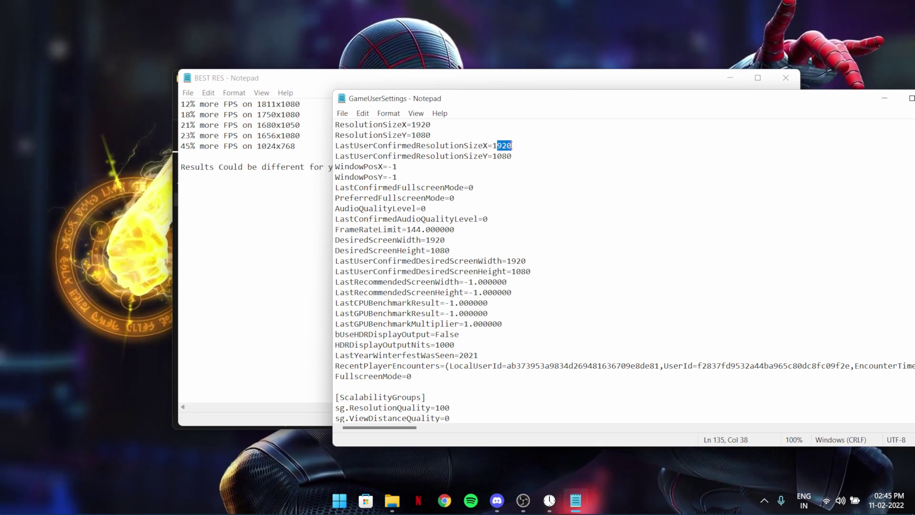
pyautogui.moveTo(511, 261)
pyautogui.mouseDown()
pyautogui.moveTo(531, 262)
pyautogui.moveTo(522, 273)
pyautogui.mouseUp()
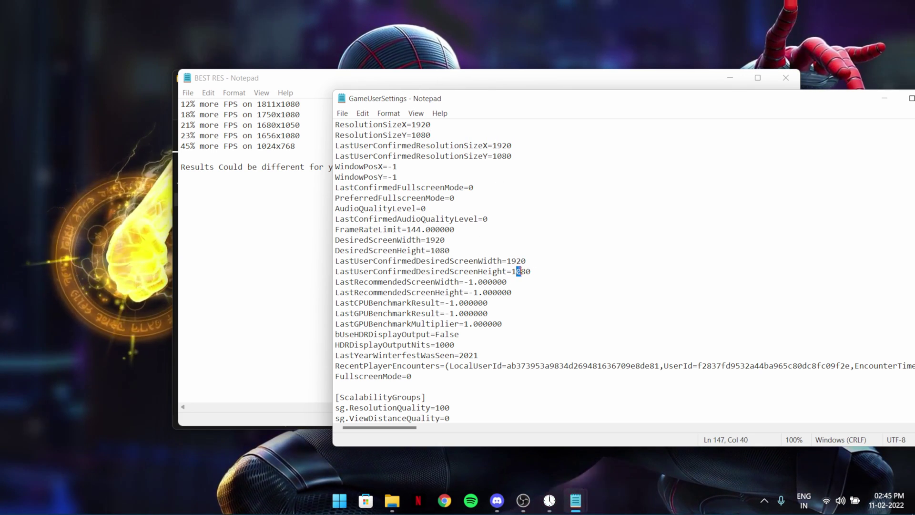
pyautogui.moveTo(492, 155); pyautogui.dragTo(512, 156)
pyautogui.click(508, 261)
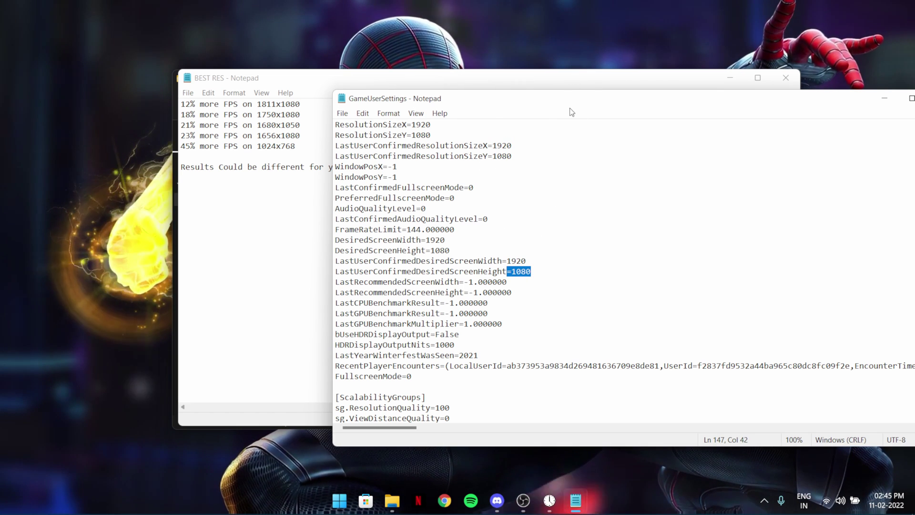
# Save the GameUserSettings file, then close both it and the BEST RES list.
pyautogui.moveTo(572, 112); pyautogui.dragTo(526, 111)
pyautogui.click(296, 112)
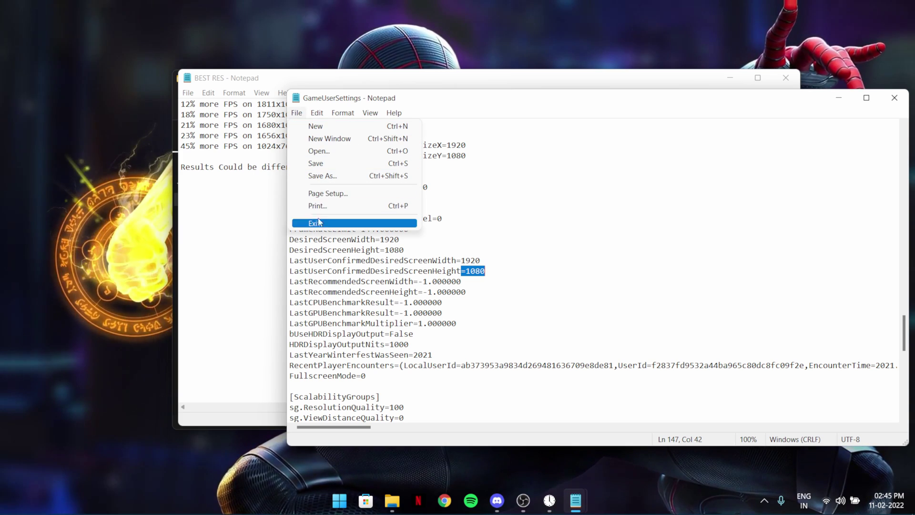
pyautogui.click(315, 162)
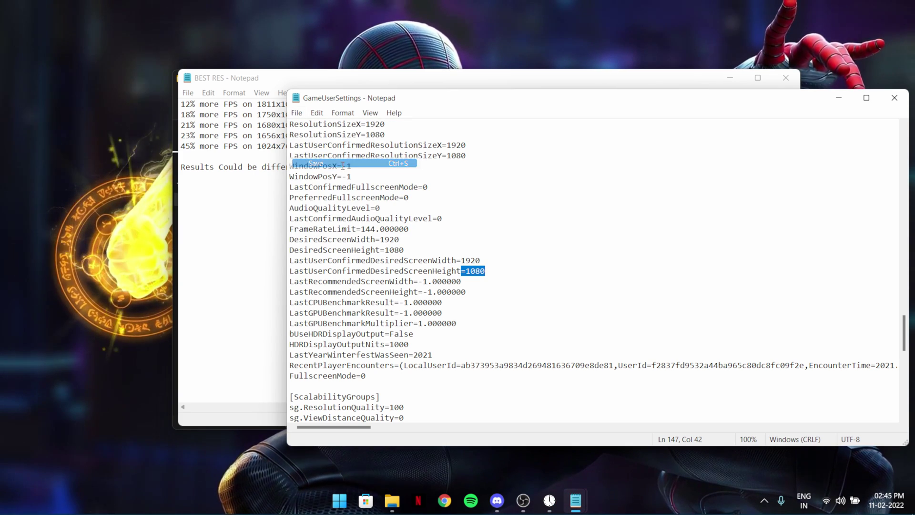
pyautogui.moveTo(741, 103); pyautogui.dragTo(631, 104)
pyautogui.click(776, 101)
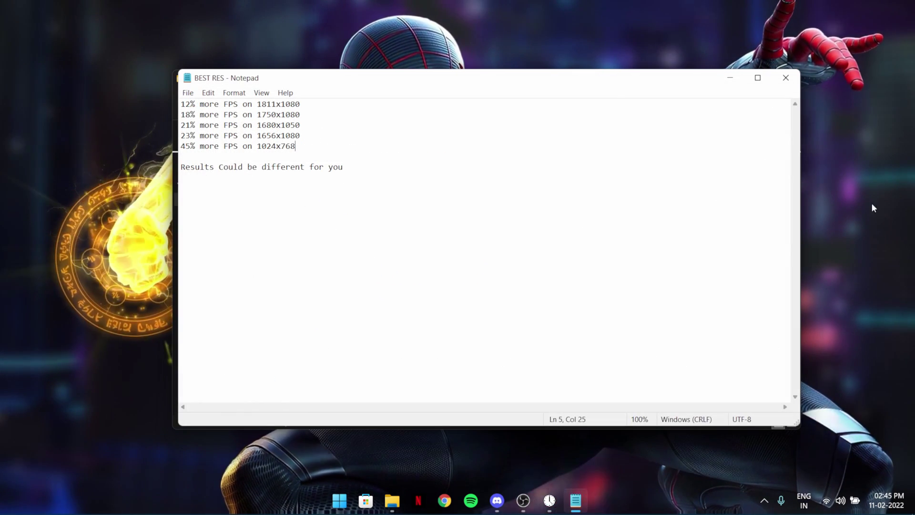
pyautogui.click(785, 78)
pyautogui.click(698, 322)
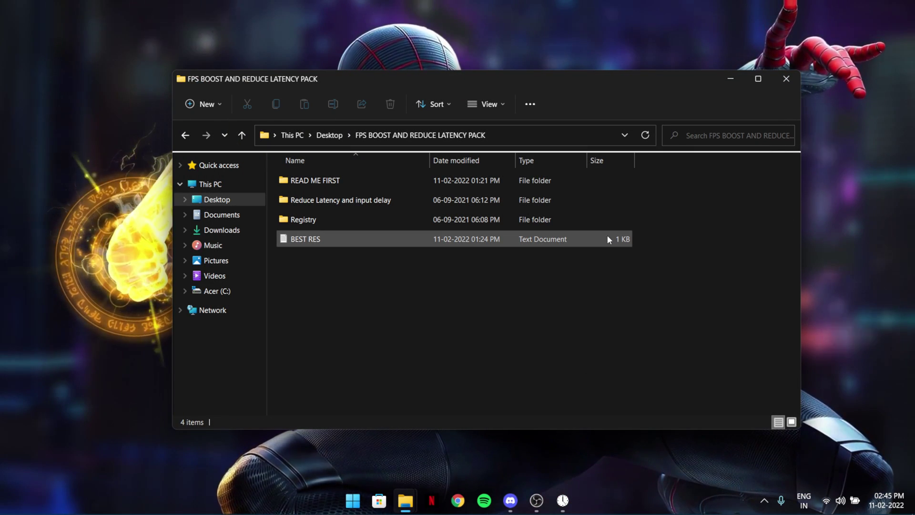
# Refresh the desktop and return to the FPS BOOST AND REDUCE LATENCY PACK folder window.
pyautogui.click(856, 91)
pyautogui.rightClick(856, 91)
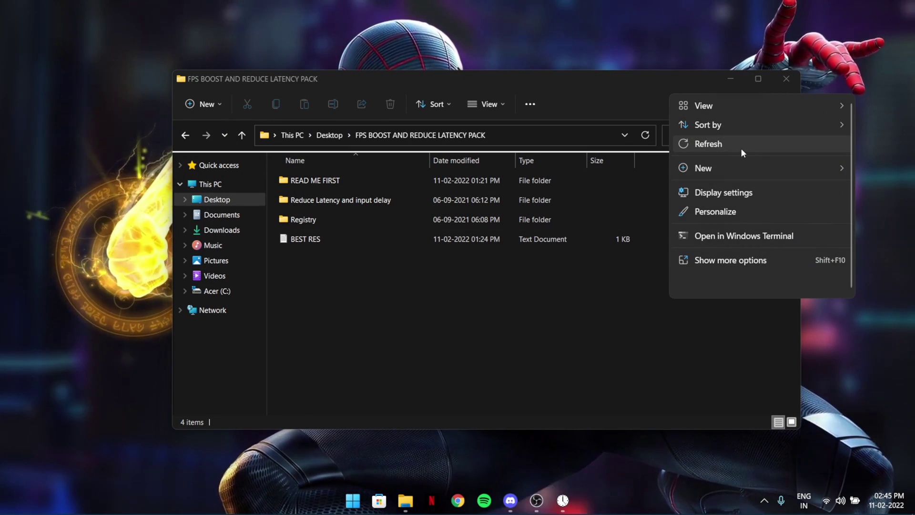
pyautogui.click(741, 148)
pyautogui.click(656, 75)
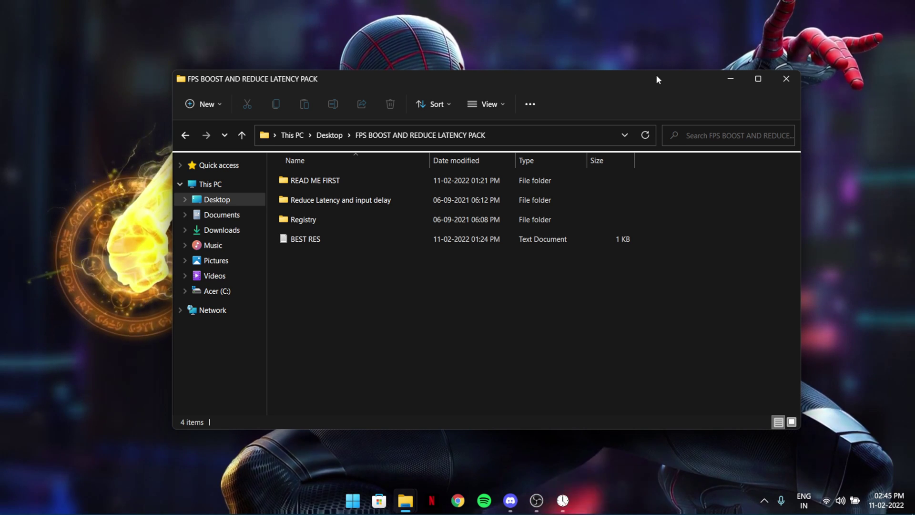